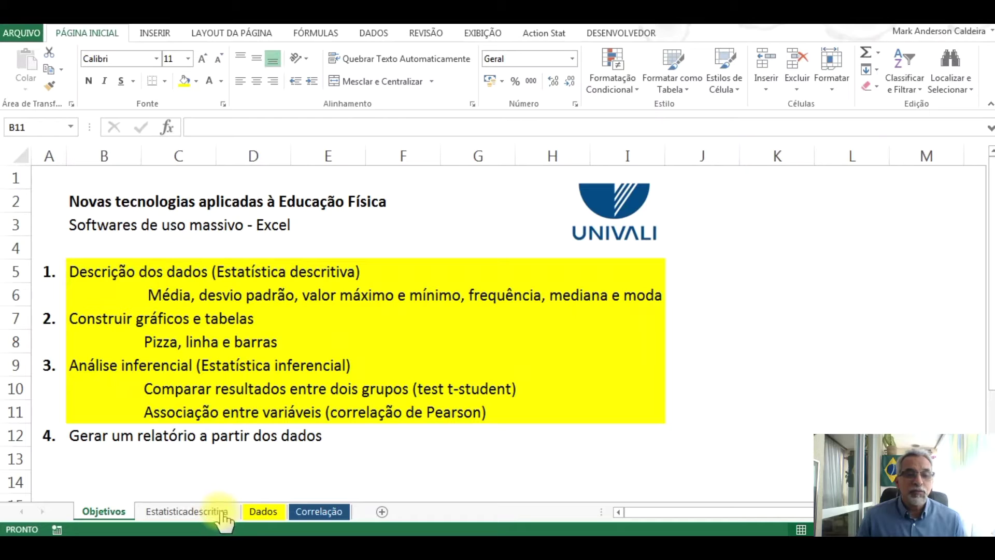
# Examine the Média dos testes line chart on the Dados sheet.
pyautogui.click(264, 513)
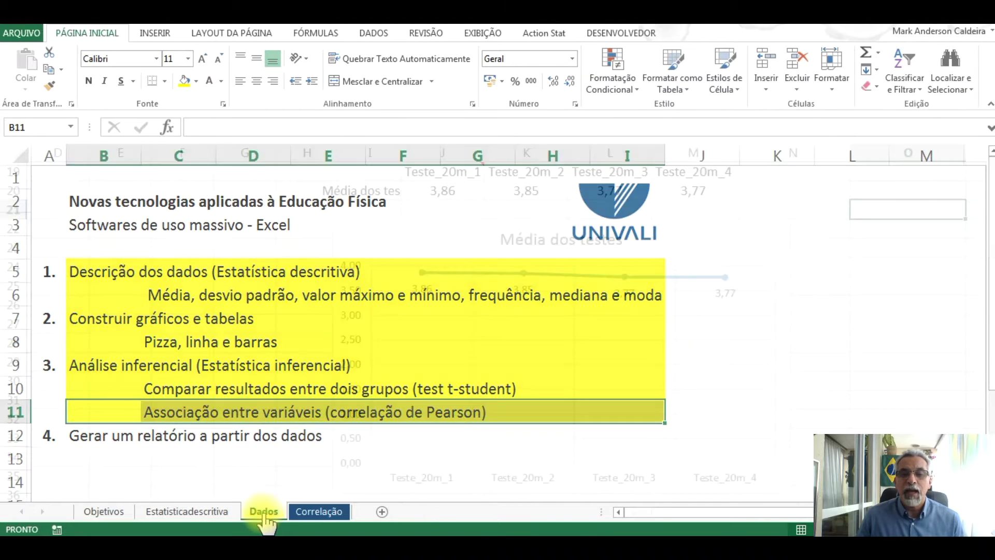
pyautogui.scroll(-2, 656, 363)
pyautogui.scroll(2, 658, 368)
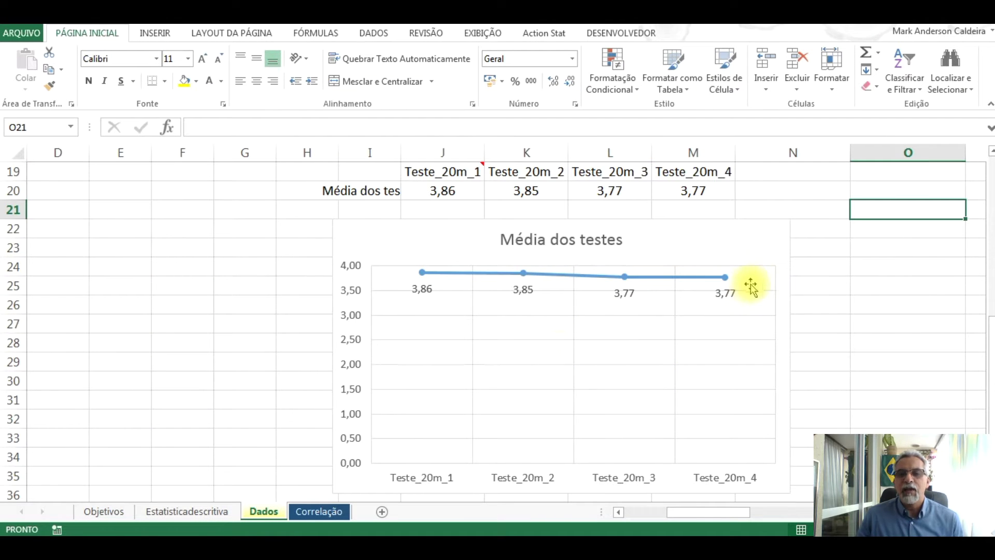
pyautogui.click(768, 283)
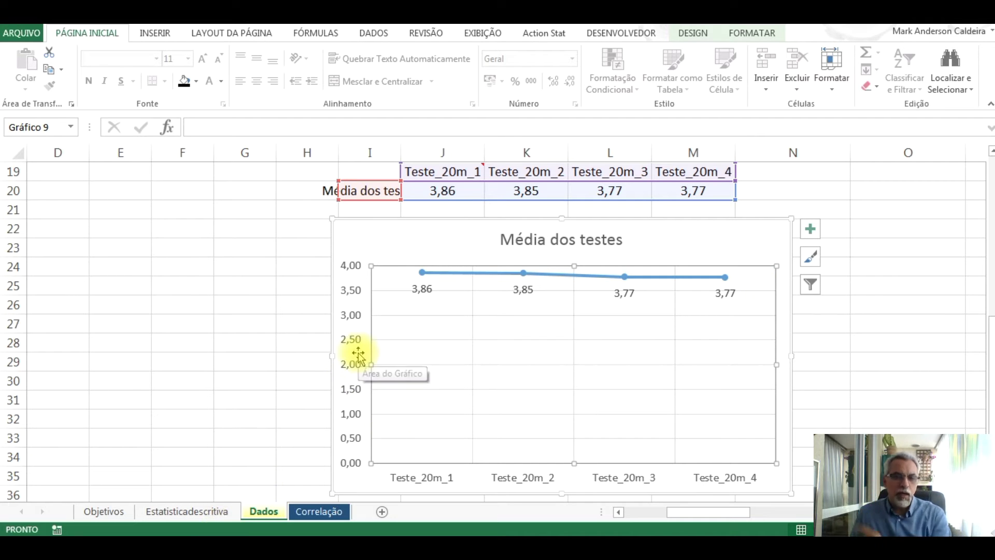
# On the Estatisticadescritiva sheet, centre cells C3:G5 of the mean and standard deviation table both vertically and horizontally.
pyautogui.click(204, 512)
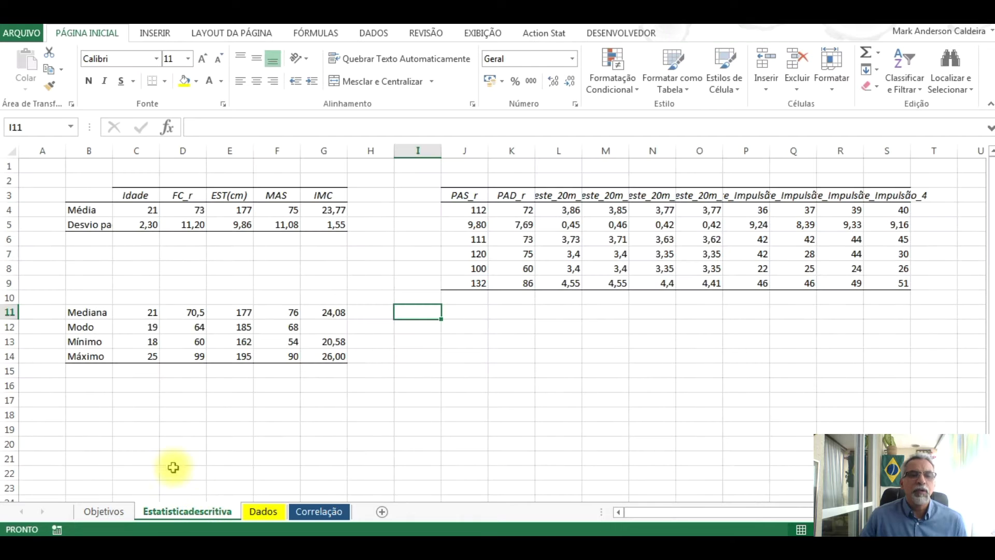
pyautogui.moveTo(74, 310); pyautogui.dragTo(324, 356)
pyautogui.moveTo(106, 196); pyautogui.dragTo(323, 224)
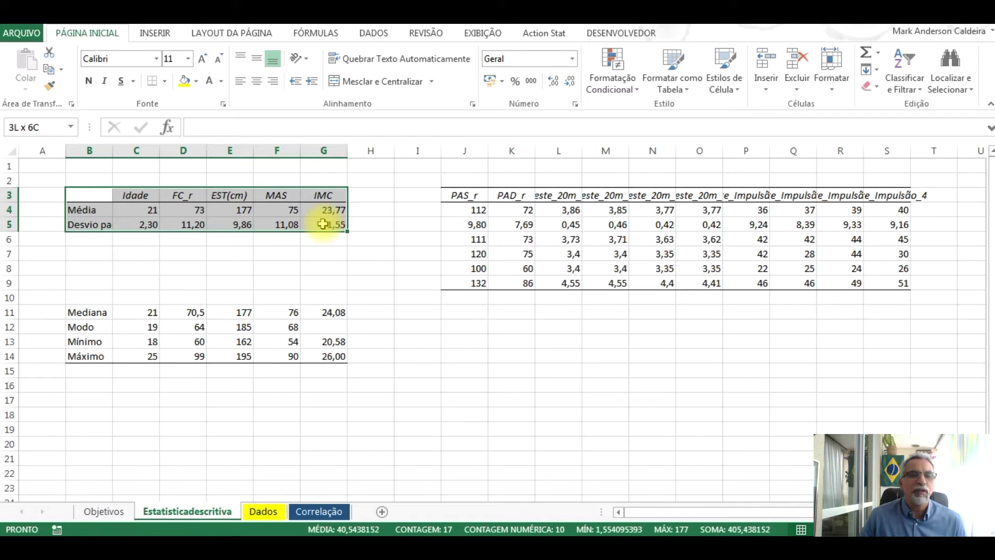
pyautogui.moveTo(84, 195); pyautogui.dragTo(323, 220)
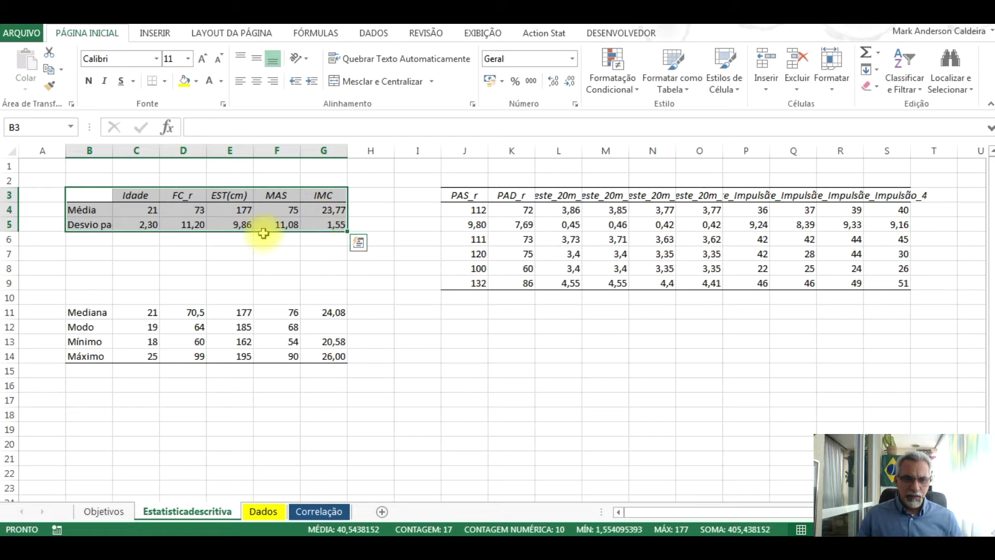
pyautogui.moveTo(148, 193); pyautogui.dragTo(329, 221)
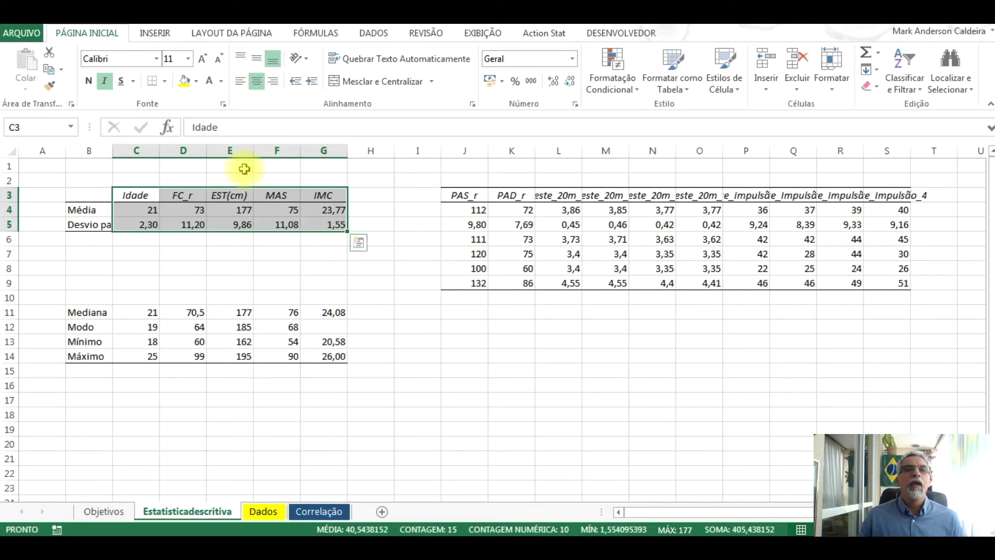
pyautogui.click(257, 59)
pyautogui.click(256, 83)
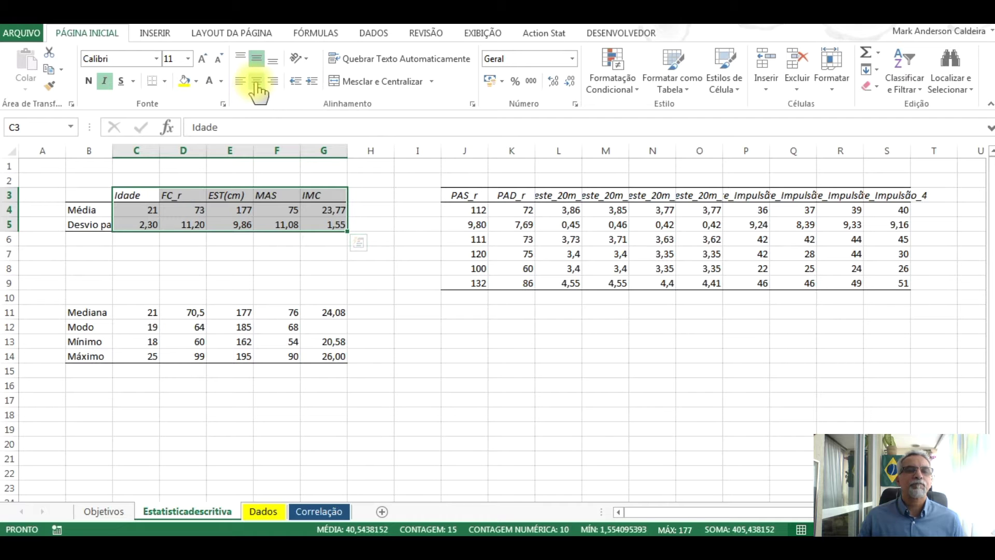
pyautogui.click(255, 83)
pyautogui.click(263, 211)
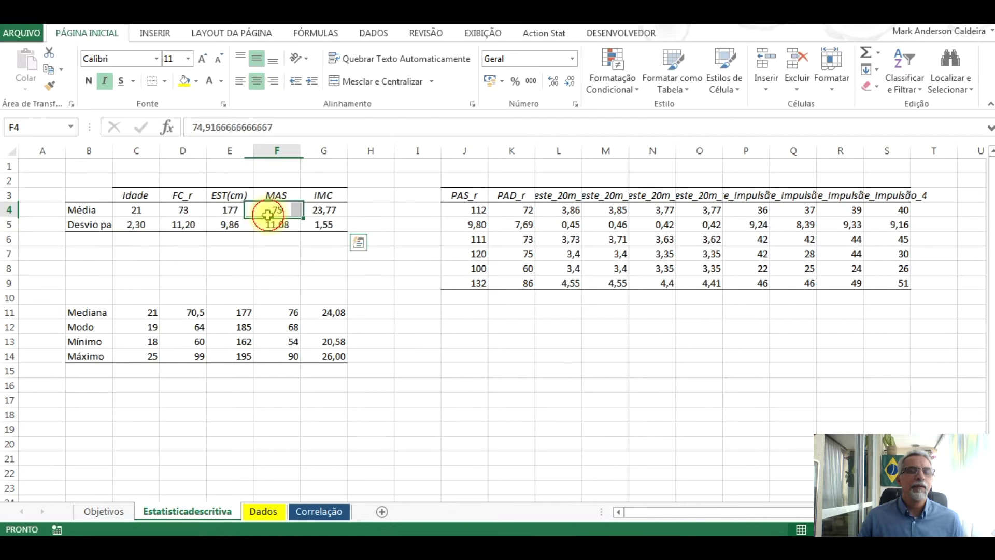
# Copy the mean and standard deviation table B3:G5 and paste it into the blank Word document Documento1.
pyautogui.moveTo(84, 195); pyautogui.dragTo(329, 225)
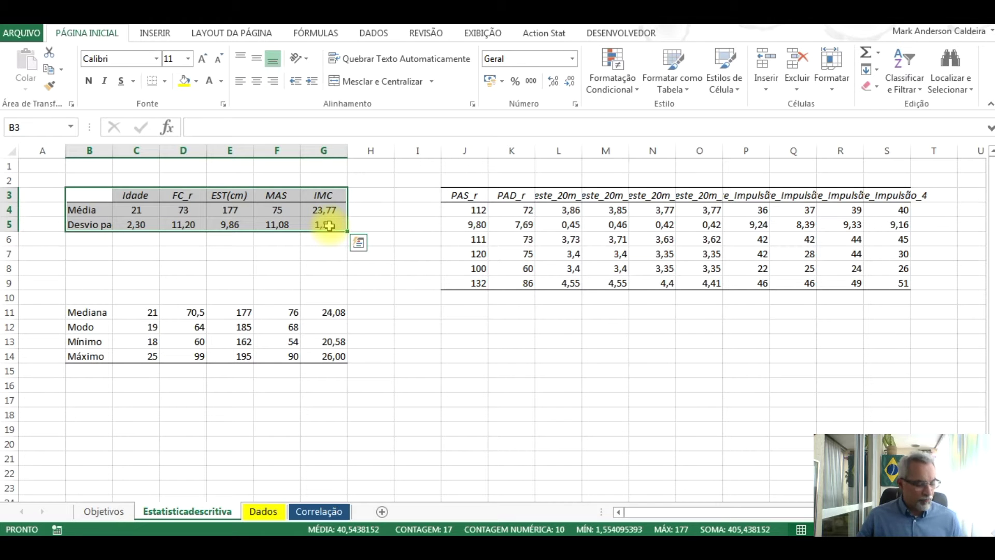
pyautogui.hotkey('ctrl', 'c')
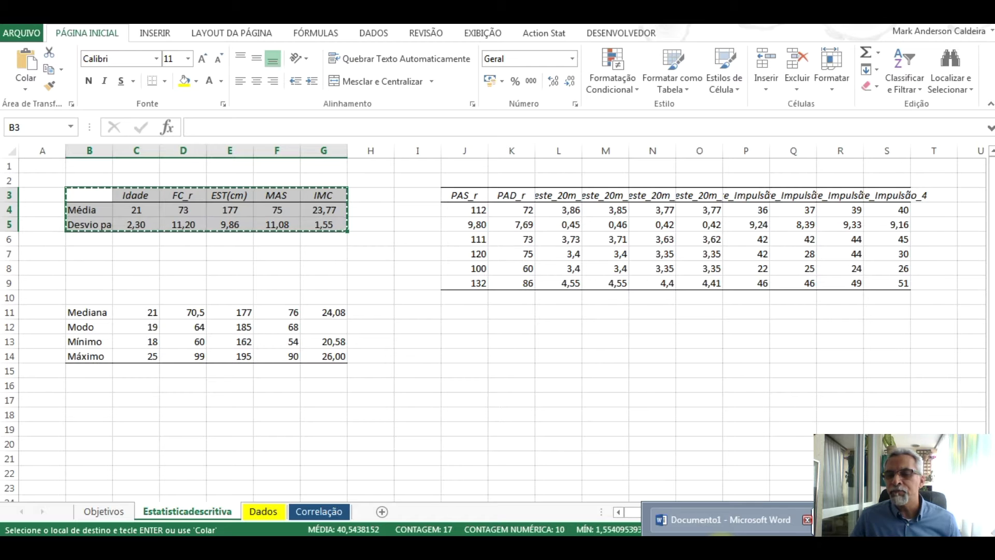
pyautogui.click(723, 520)
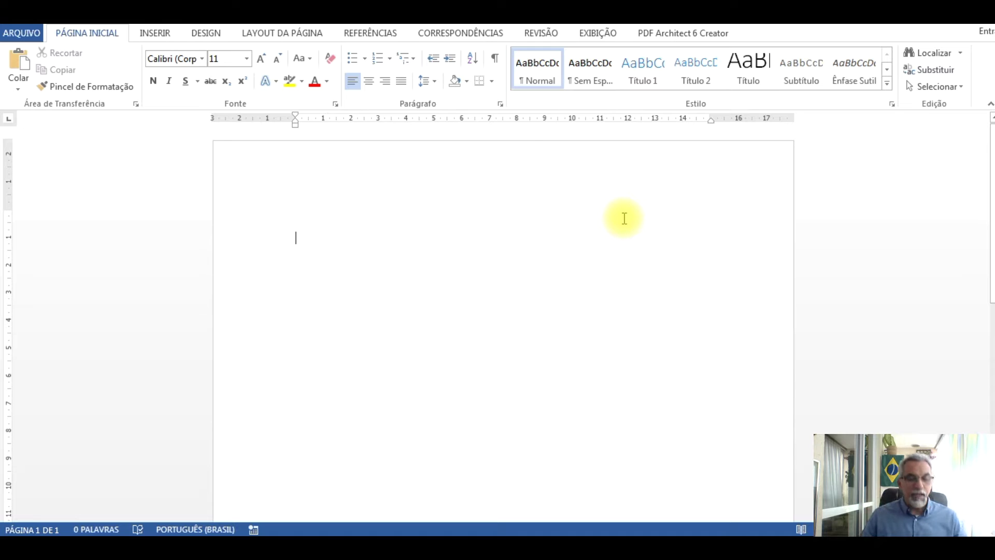
pyautogui.hotkey('ctrl', 'v')
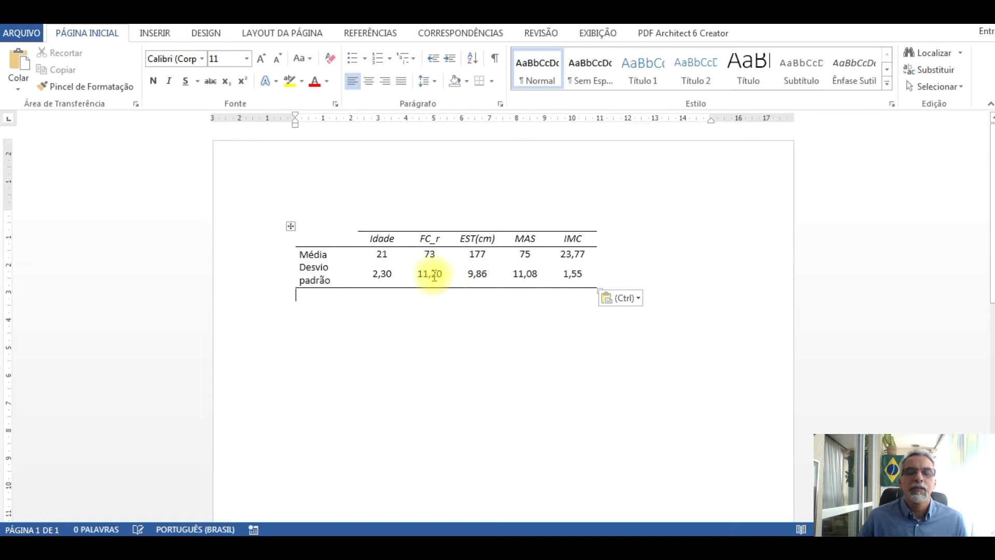
# AutoFit the whole pasted table to the window width.
pyautogui.click(437, 254)
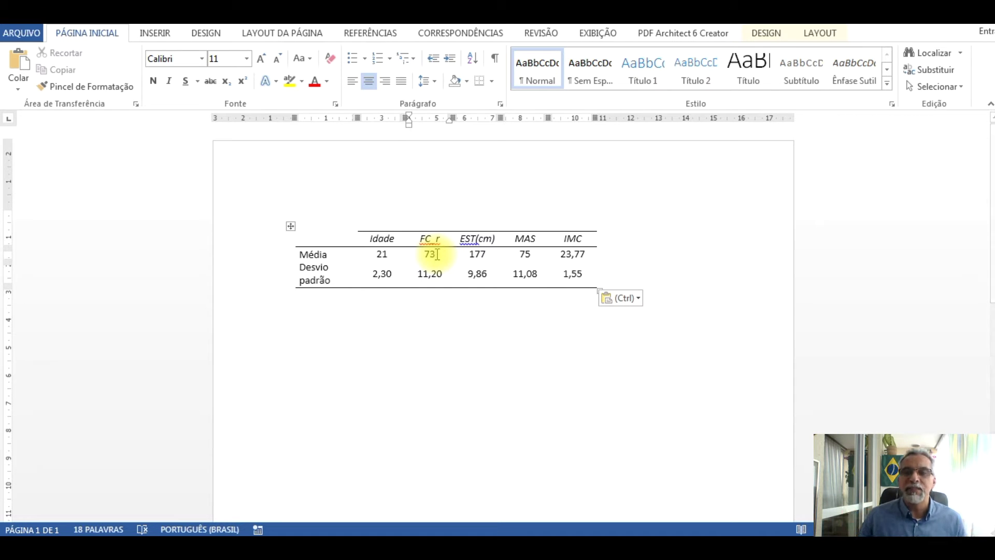
pyautogui.click(290, 227)
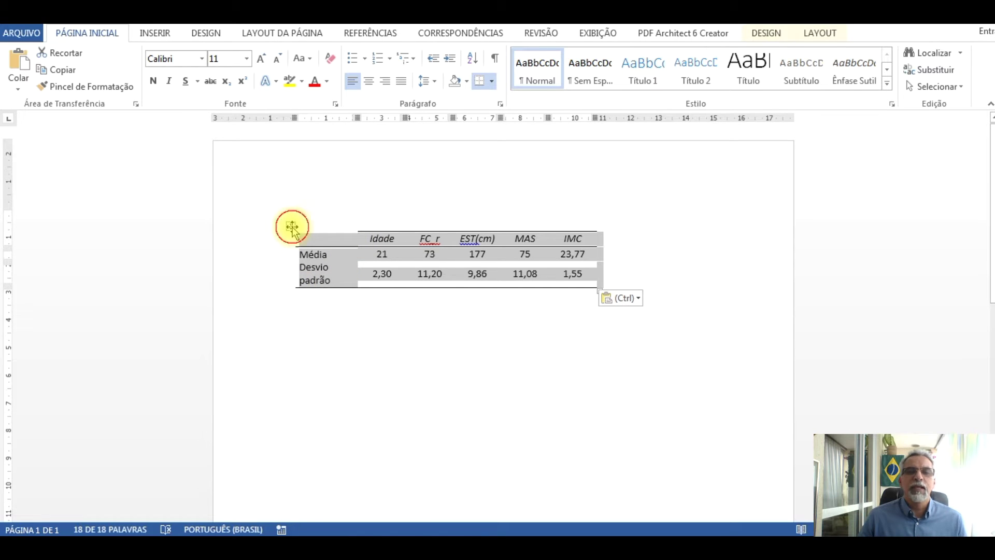
pyautogui.click(820, 34)
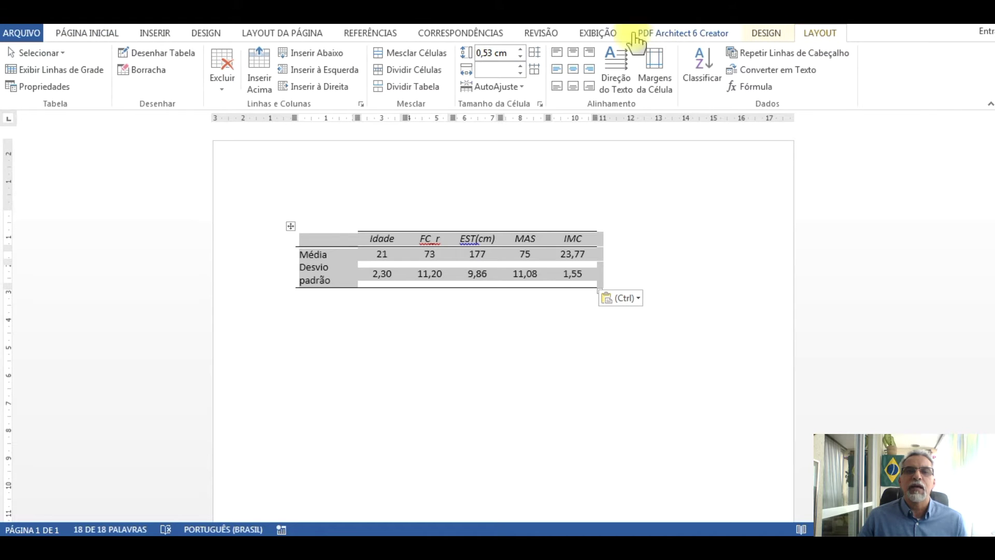
pyautogui.click(518, 88)
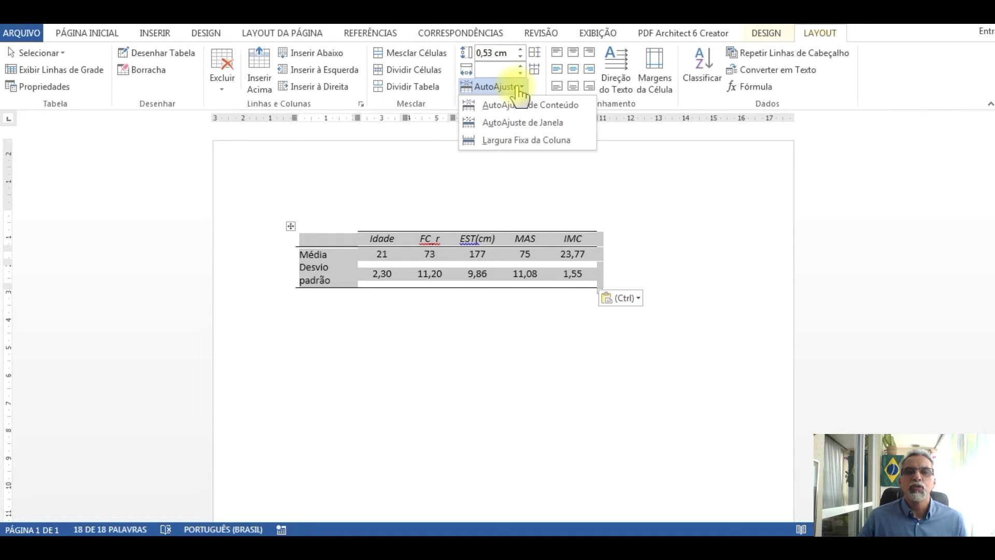
pyautogui.click(524, 123)
pyautogui.click(608, 300)
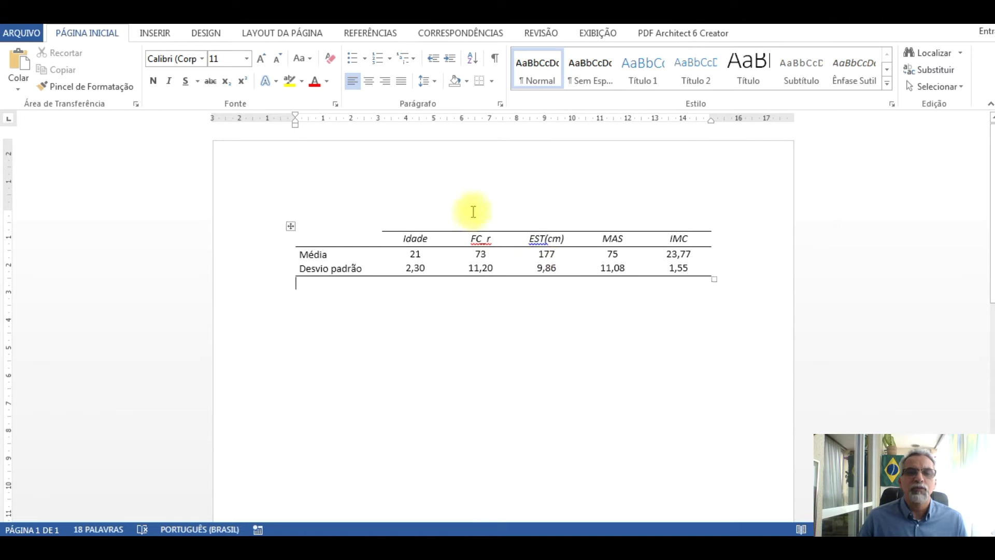
# Add the caption "Tabela 1 – Dados descritivos dos participantes da pesquisa" above the table.
pyautogui.click(461, 222)
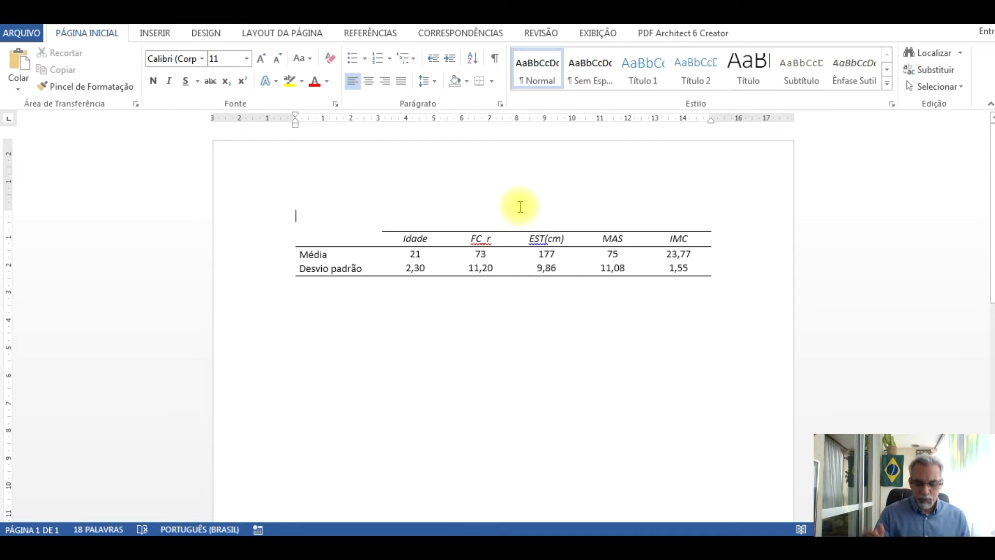
pyautogui.write('Tabela')
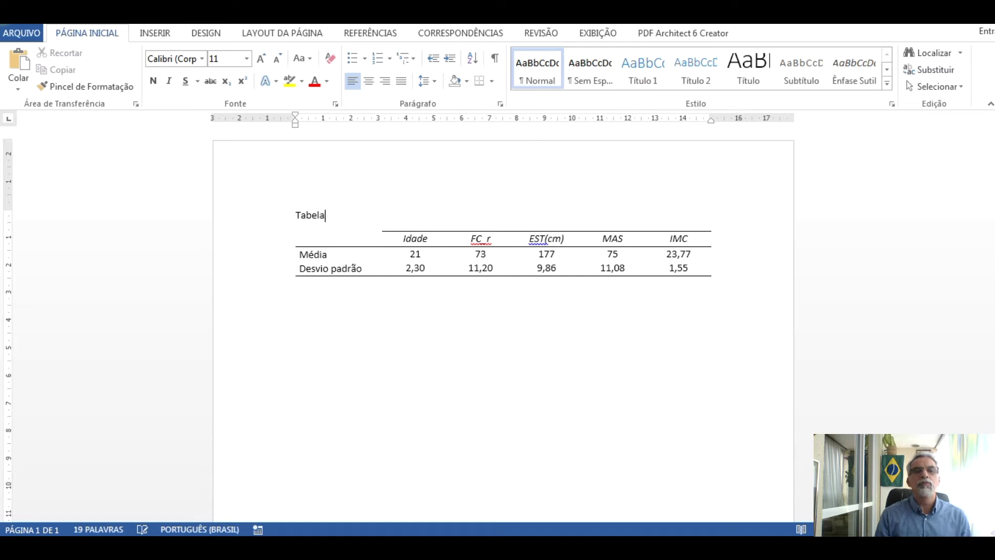
pyautogui.write(' -1')
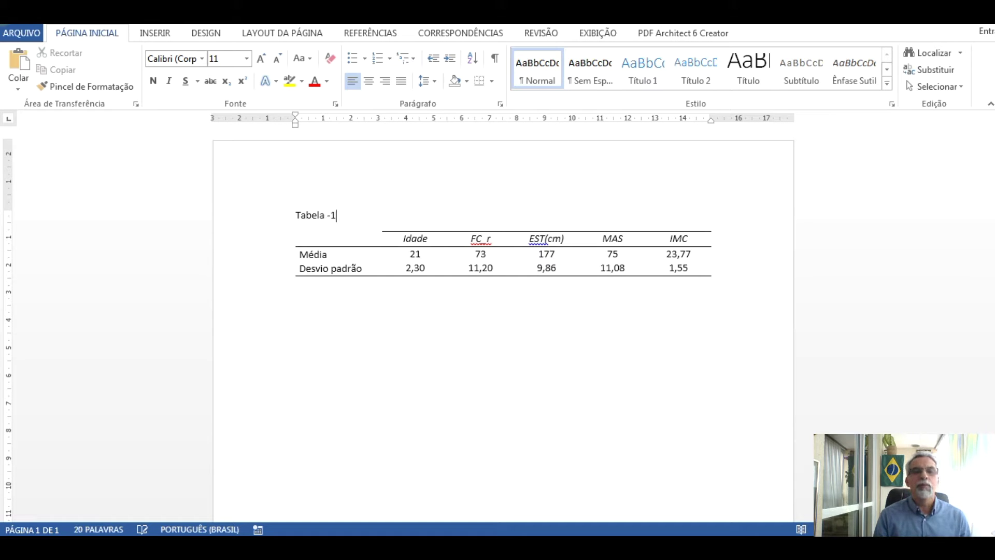
pyautogui.press('BackSpace')
pyautogui.press('BackSpace')
pyautogui.write('1 -')
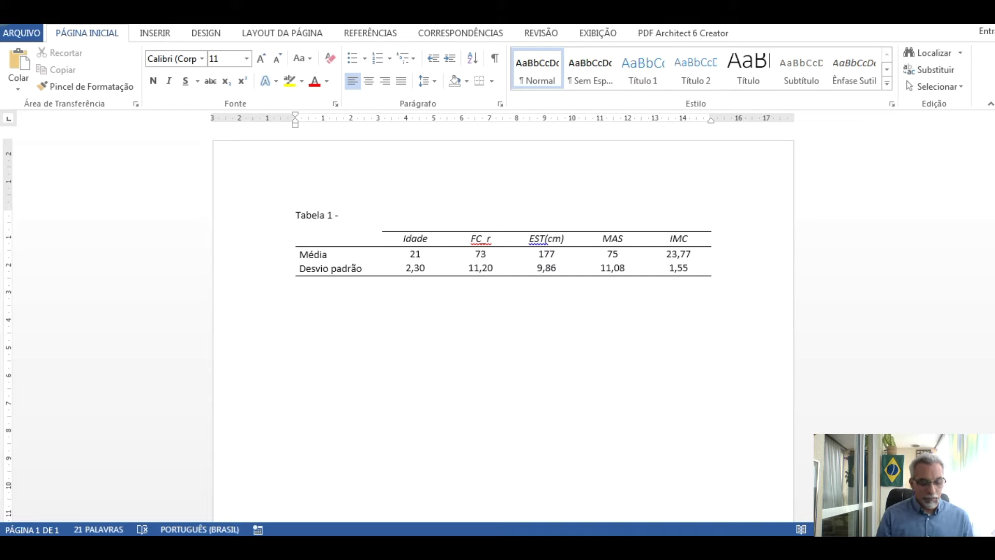
pyautogui.write(' Dados ')
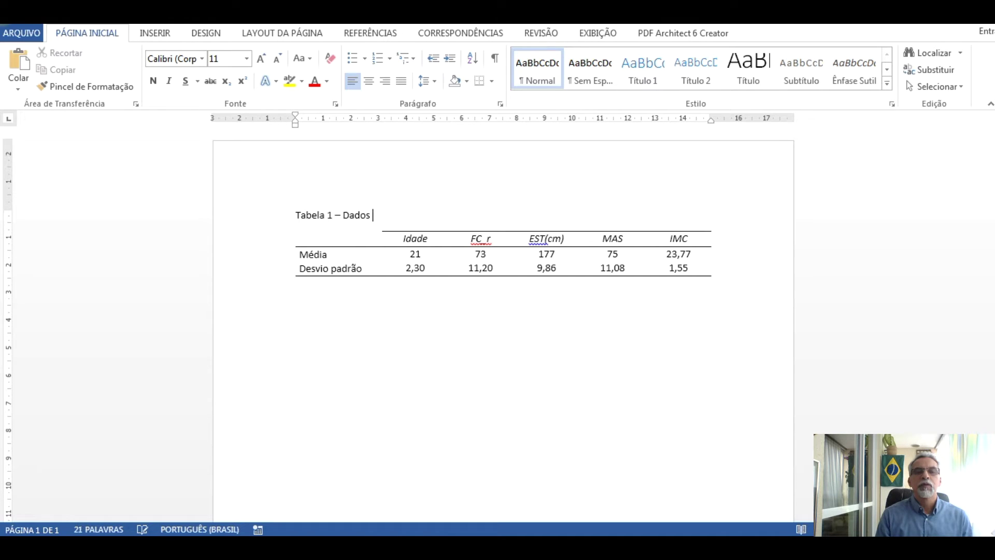
pyautogui.write('descritivos dos participantes da pesquisa')
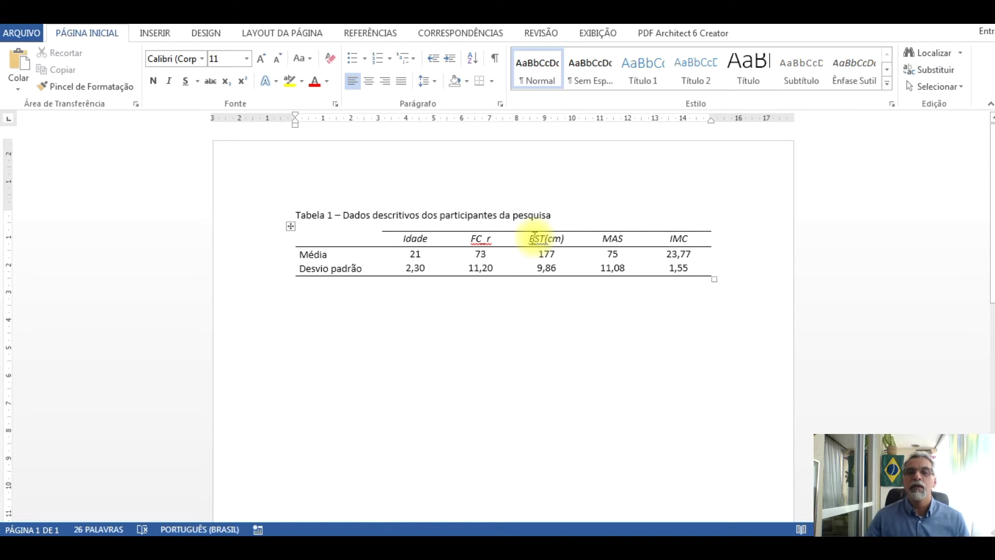
# Change the EST(cm) column heading to "Estatura (cm)" and the MAS heading to "Massa corporal".
pyautogui.moveTo(530, 240); pyautogui.dragTo(547, 240)
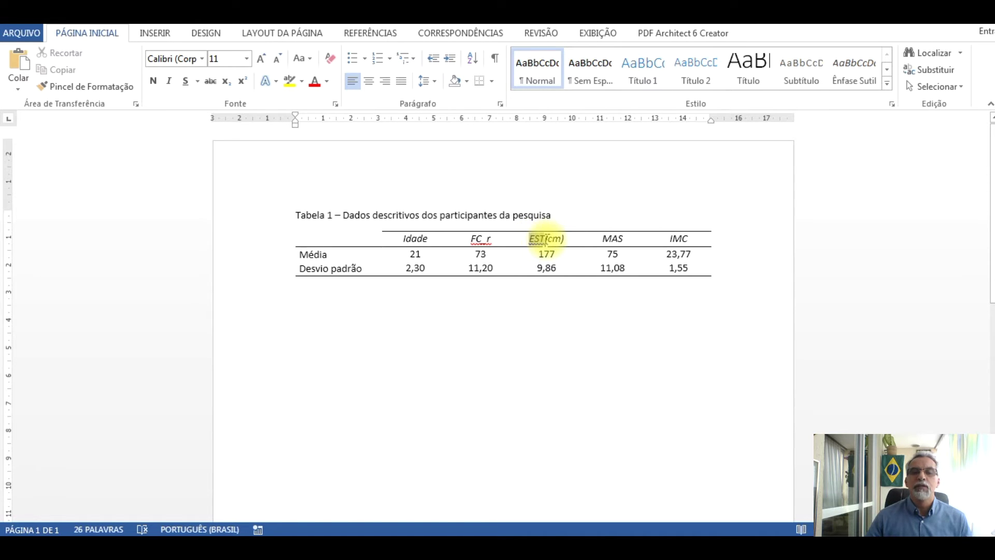
pyautogui.write('Estatu')
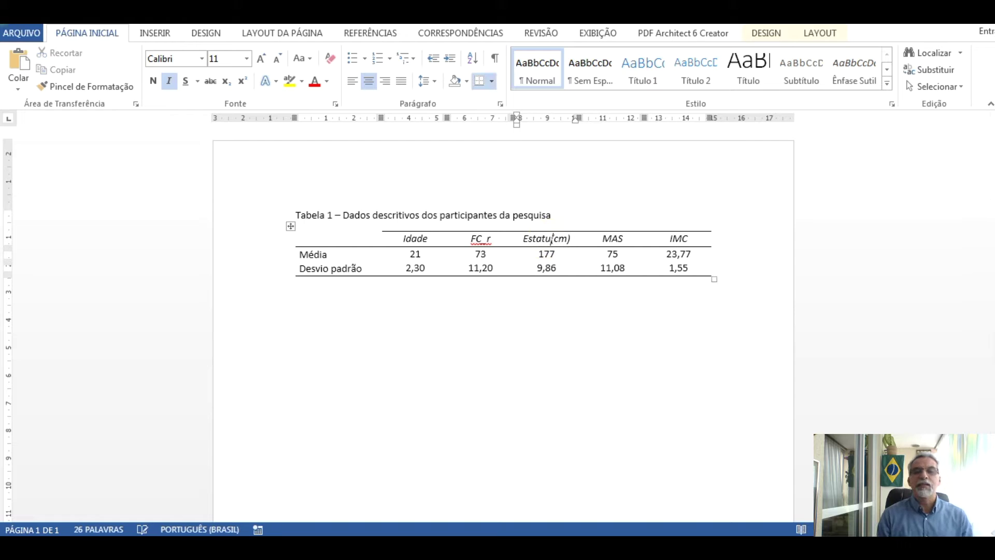
pyautogui.write('ra')
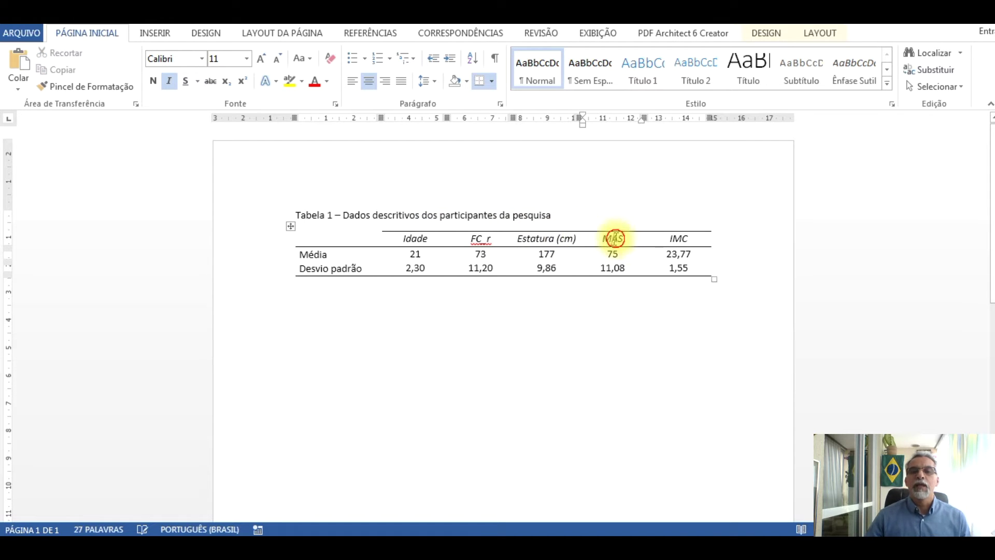
pyautogui.doubleClick(614, 238)
pyautogui.write('Mass')
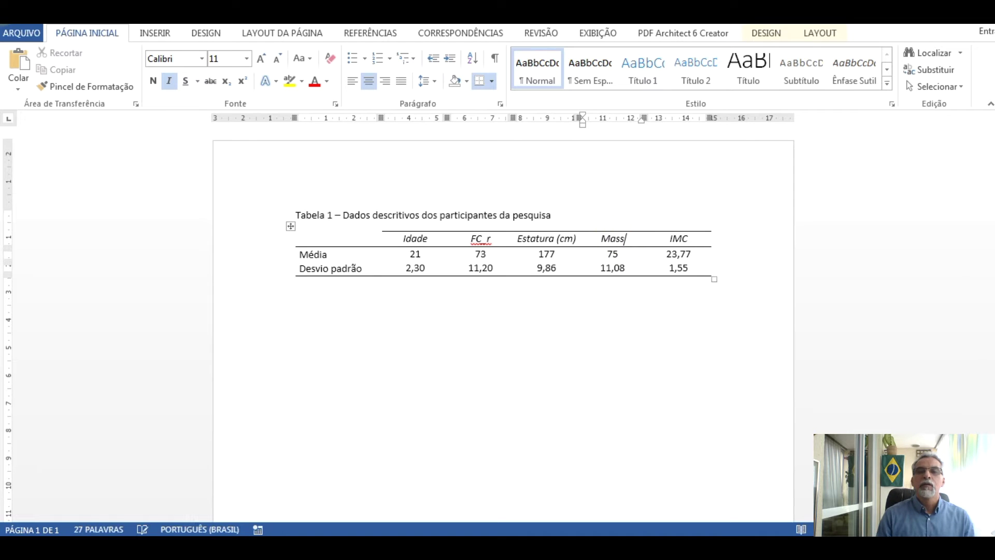
pyautogui.write('a corporal')
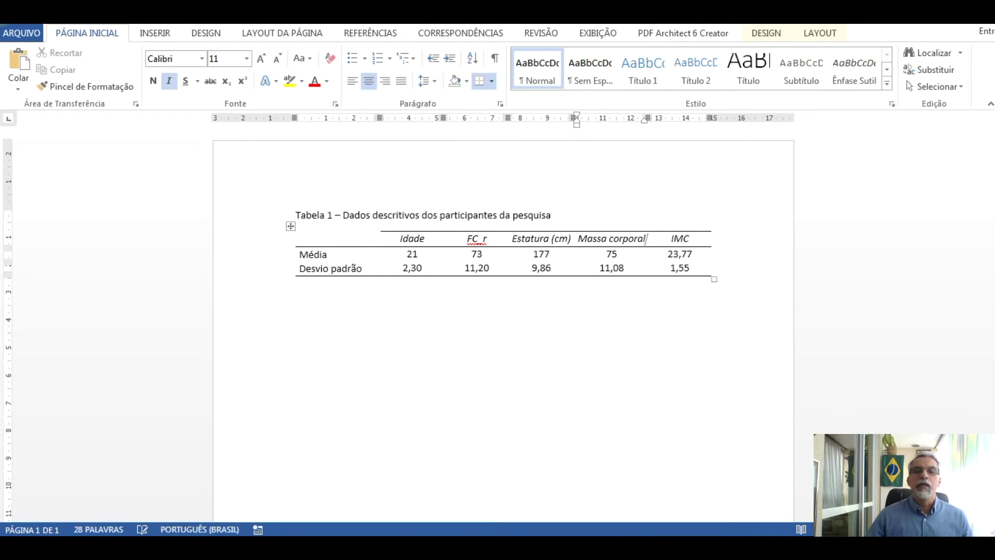
# Narrow the table's row-label column slightly and extend the Idade heading to "Idade (anos)".
pyautogui.click(380, 238)
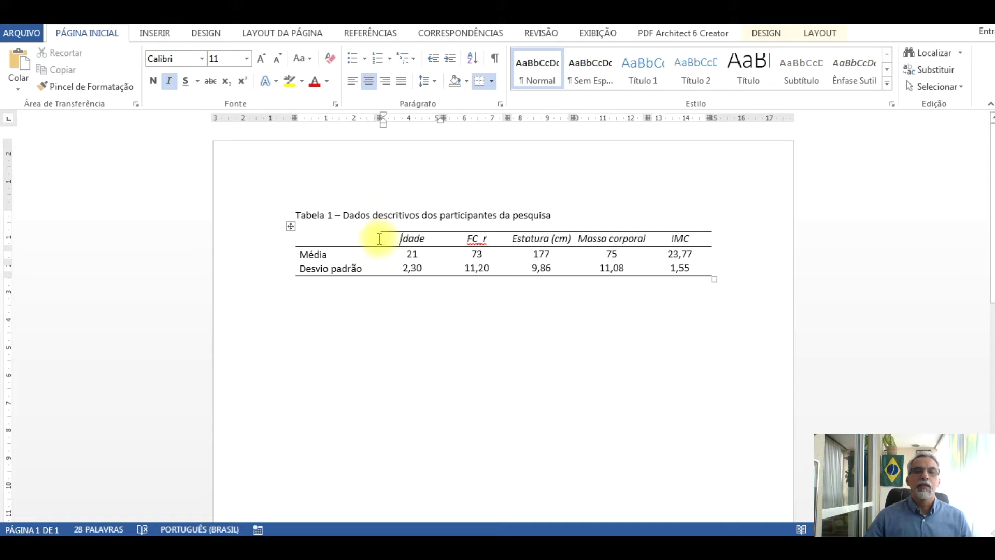
pyautogui.moveTo(381, 240); pyautogui.dragTo(365, 246)
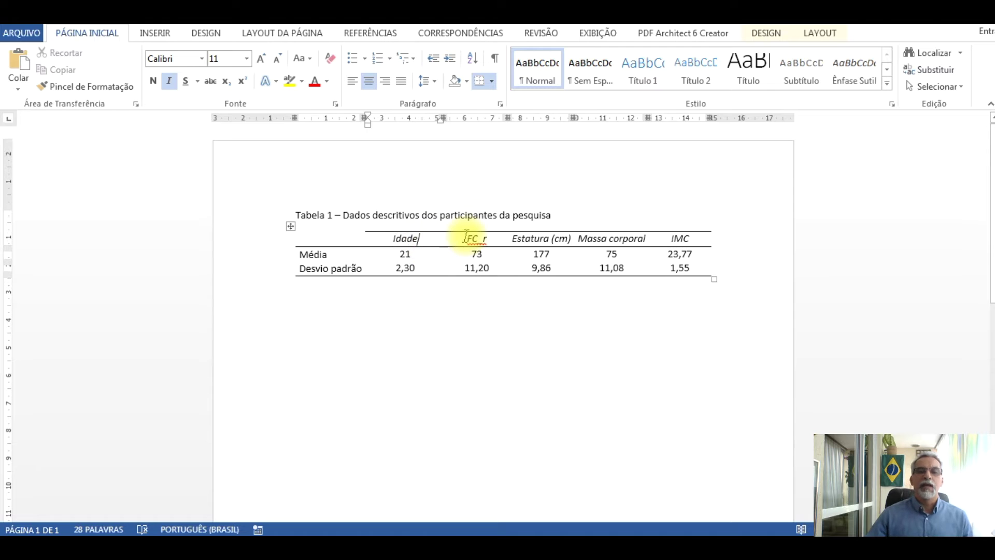
pyautogui.press('End')
pyautogui.write('(anos)')
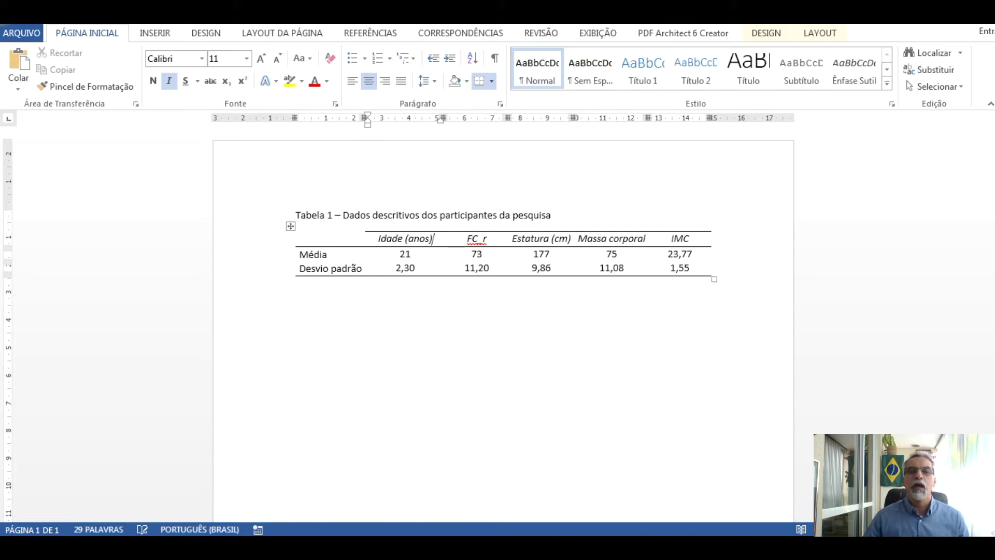
# Change the FC_r column heading to "FC (bpm)".
pyautogui.click(477, 239)
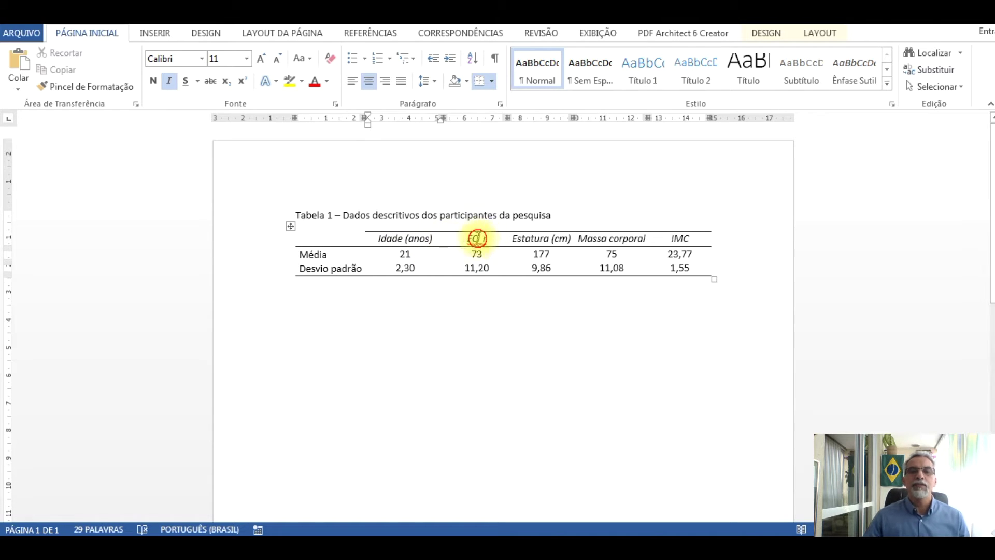
pyautogui.press('Delete')
pyautogui.press('Delete')
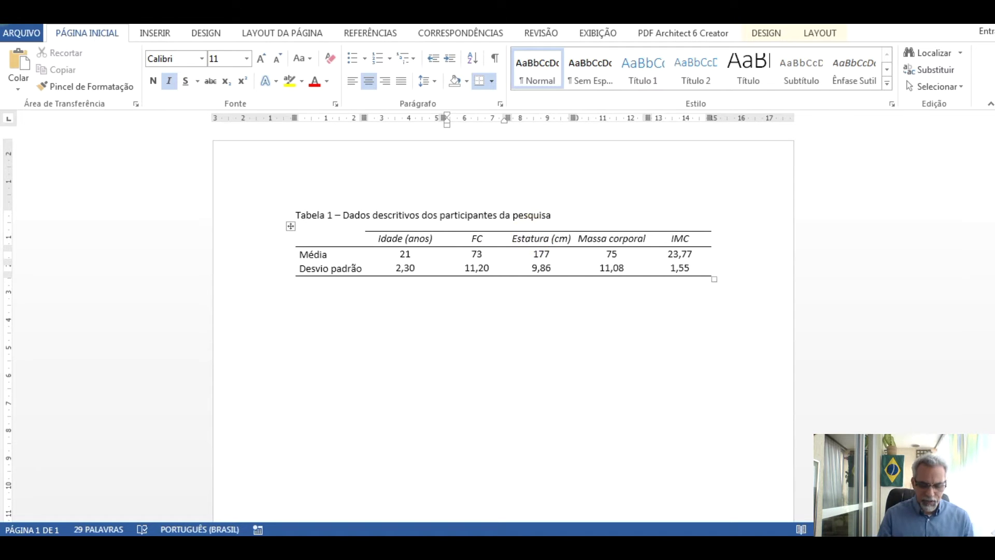
pyautogui.write('(bpm)')
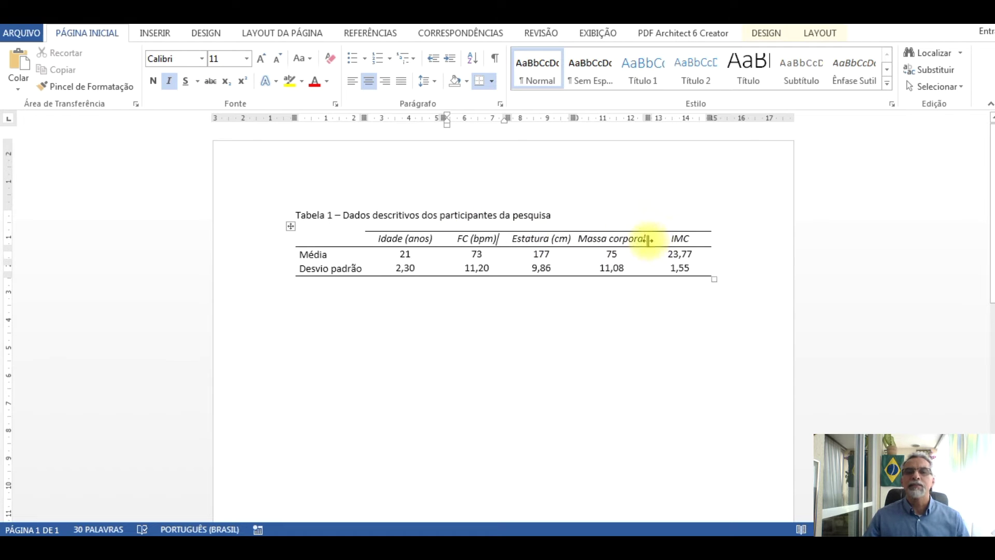
# Extend the Massa corporal column heading to "Massa corporal (kg)".
pyautogui.click(693, 238)
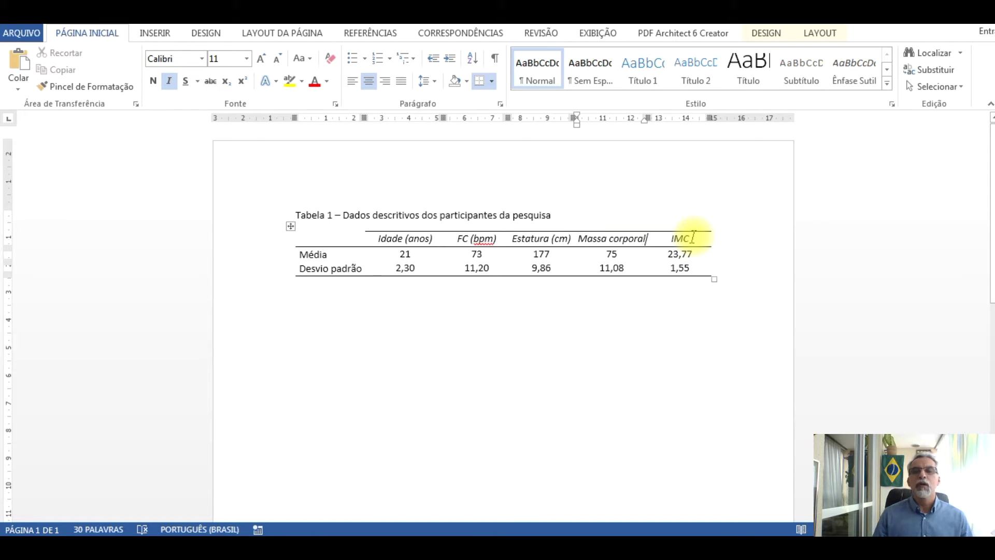
pyautogui.click(647, 238)
pyautogui.write('(k')
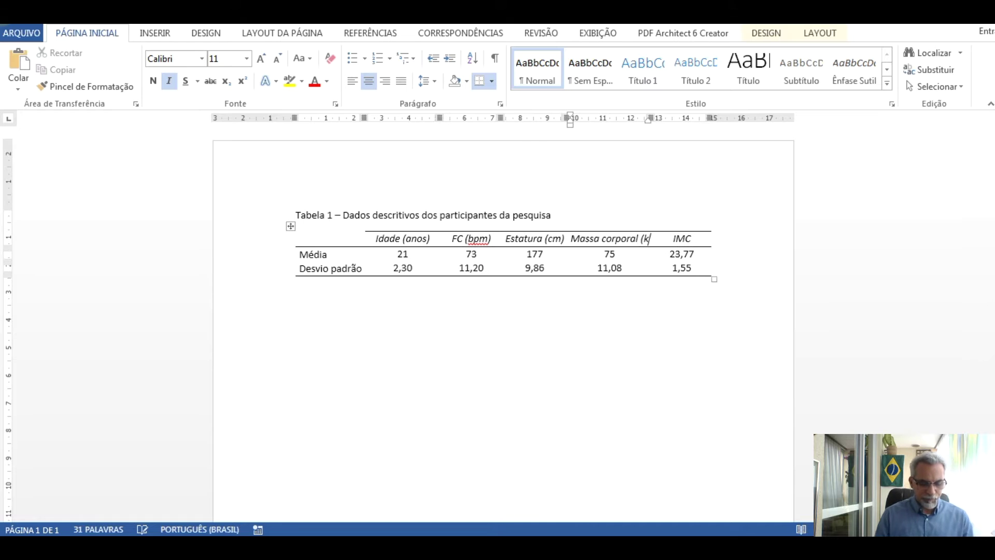
pyautogui.write('g)')
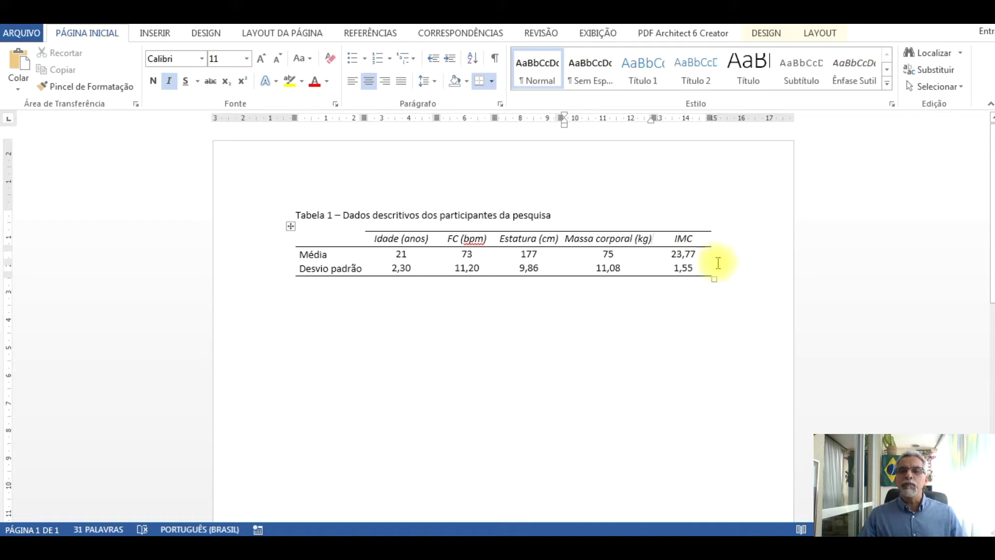
pyautogui.click(697, 237)
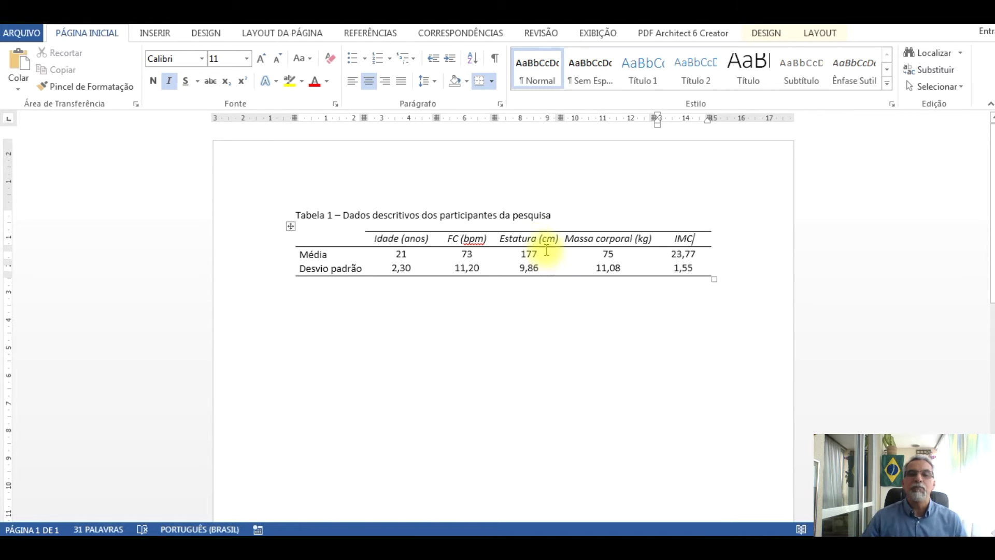
# Convert the mean height to metres as 1,77 and change its column heading to "Estatura (m)".
pyautogui.click(526, 254)
pyautogui.write(',')
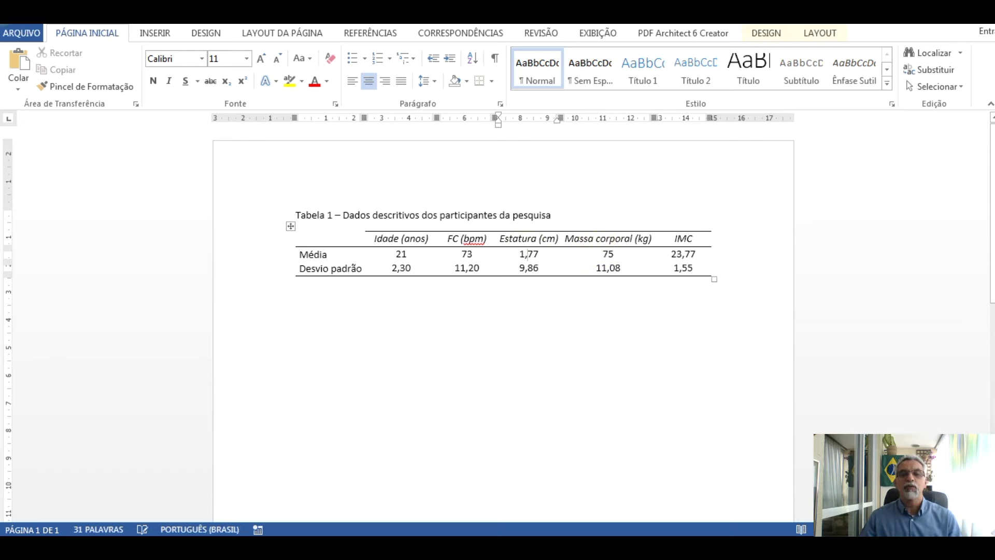
pyautogui.click(553, 239)
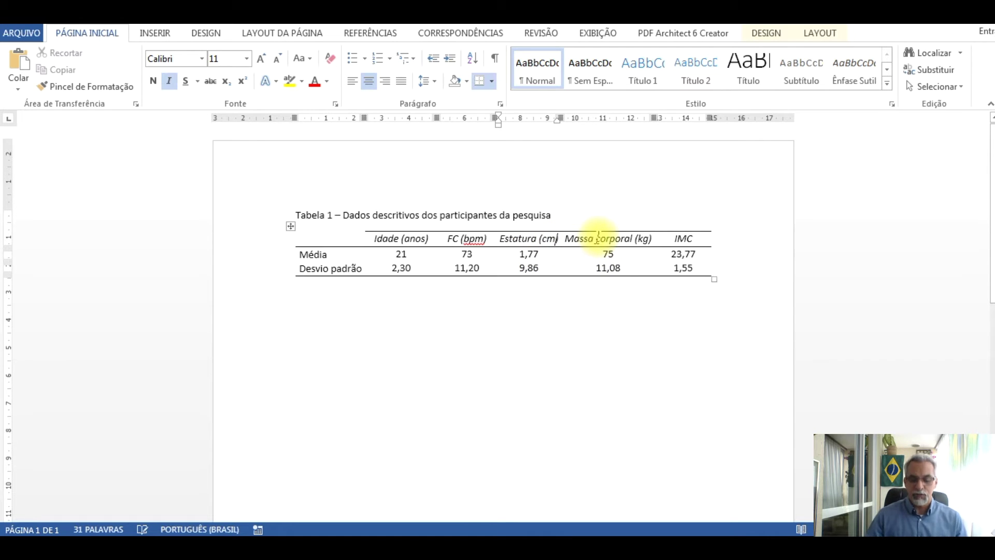
pyautogui.press('BackSpace')
pyautogui.click(576, 285)
pyautogui.click(690, 245)
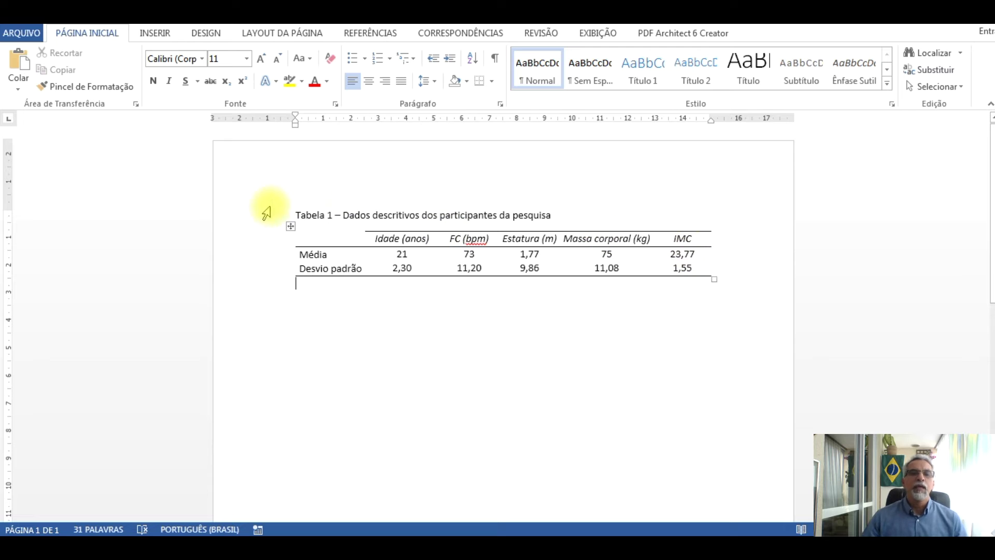
# Insert three blank lines above the table caption and place the cursor on the second one.
pyautogui.click(294, 216)
pyautogui.press('Return')
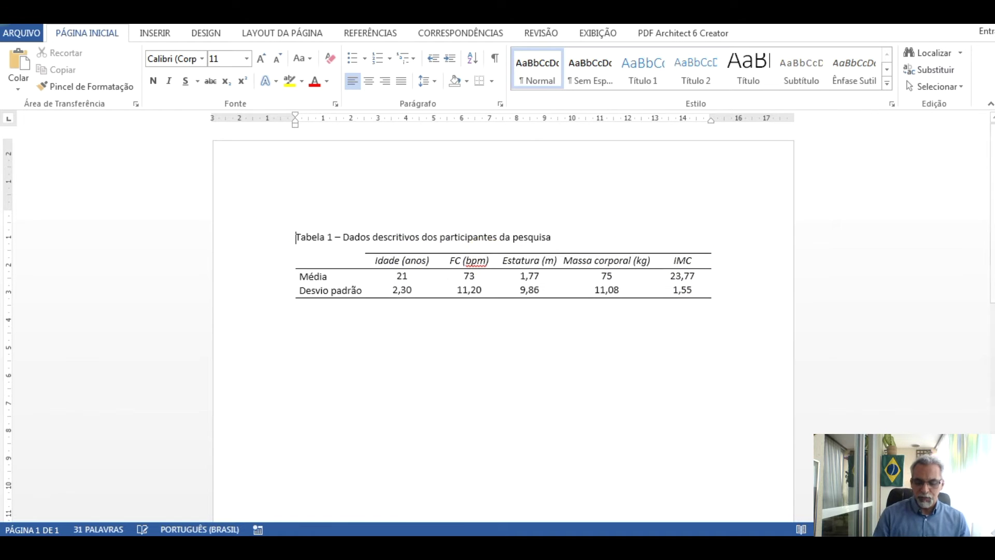
pyautogui.press('Return')
pyautogui.press('Up')
pyautogui.press('Up')
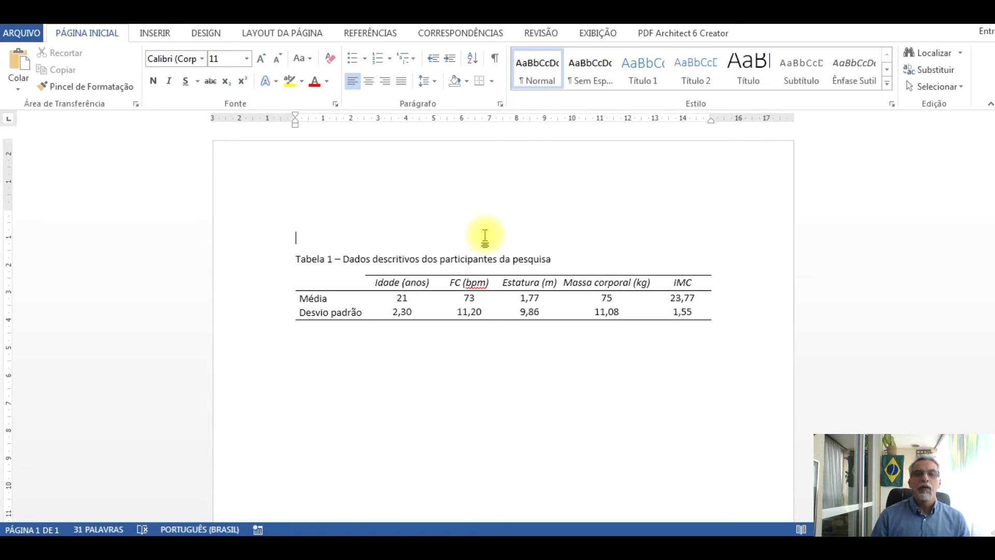
pyautogui.press('Return')
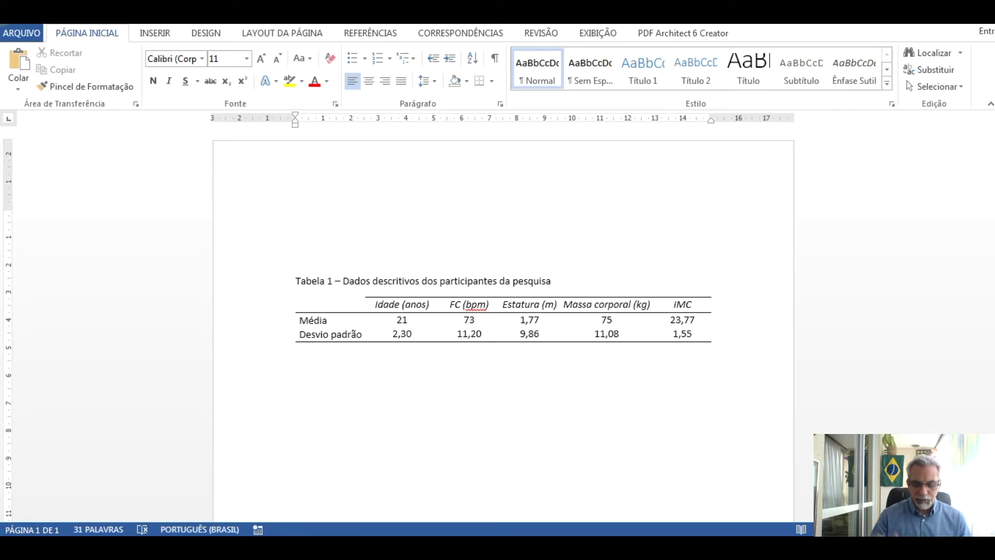
# Begin the introductory sentence above the caption with "A tabela 1 apresenta os valores médios e o desvio padrão da".
pyautogui.write('A tabela 1 aprese')
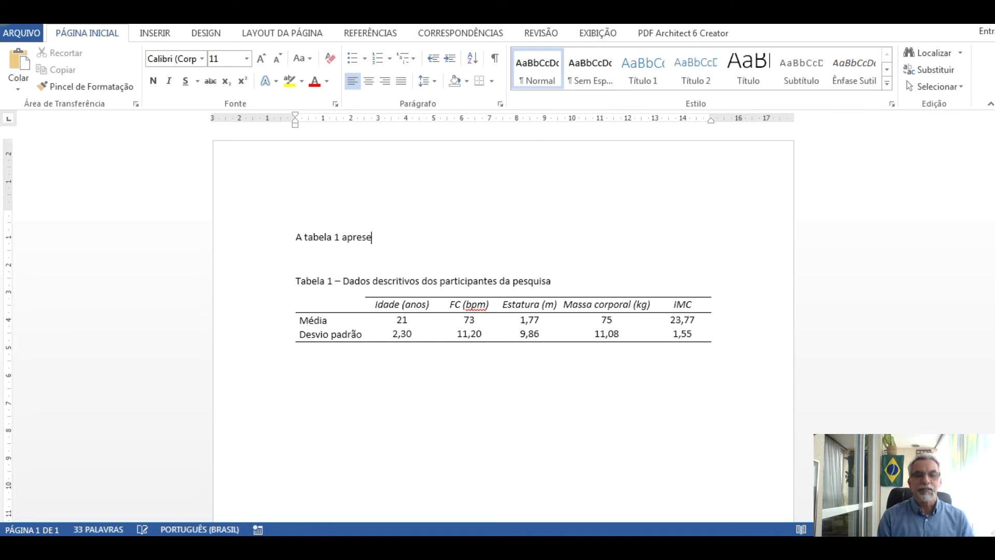
pyautogui.write('nta os valore')
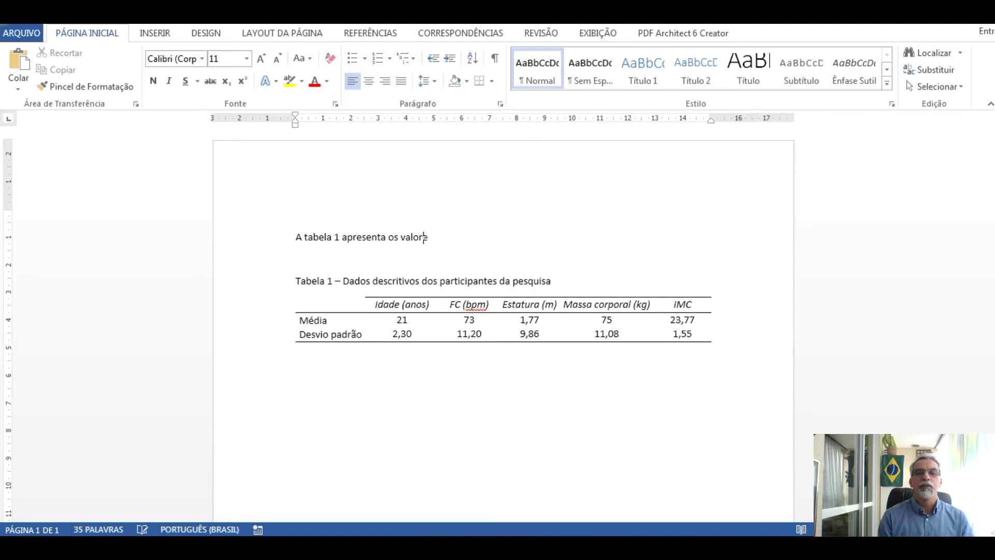
pyautogui.write('s médios e d')
pyautogui.press('BackSpace')
pyautogui.write('e do')
pyautogui.press('BackSpace')
pyautogui.press('BackSpace')
pyautogui.press('BackSpace')
pyautogui.write('o des')
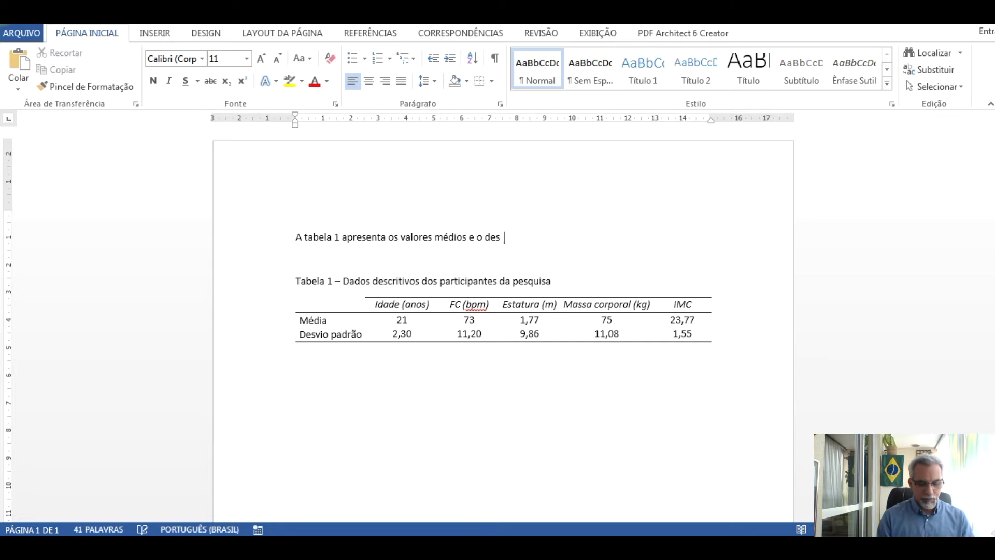
pyautogui.press('BackSpace')
pyautogui.write('vio padrão da')
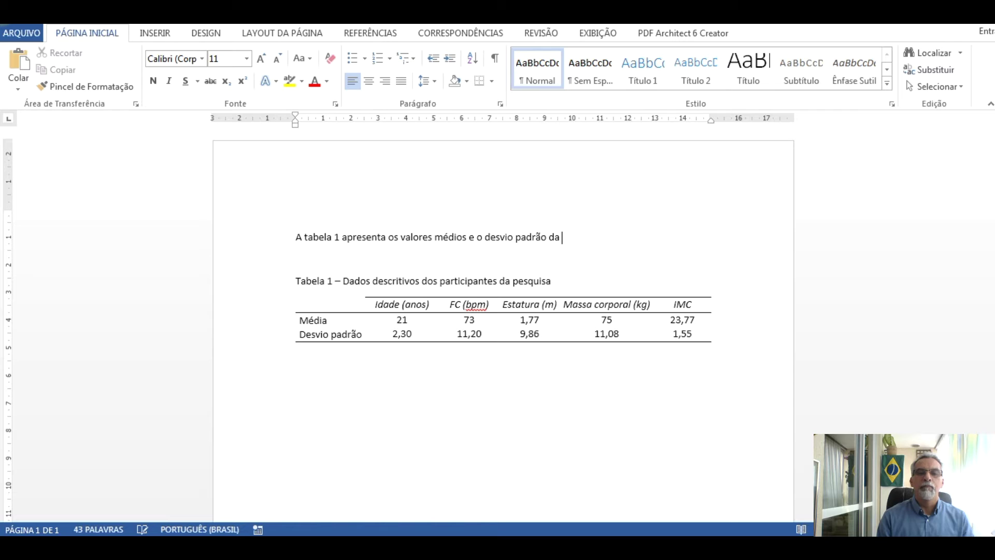
# Continue the introductory sentence with "idade, frequencia cardíaca de repouso,".
pyautogui.write(' idade, ')
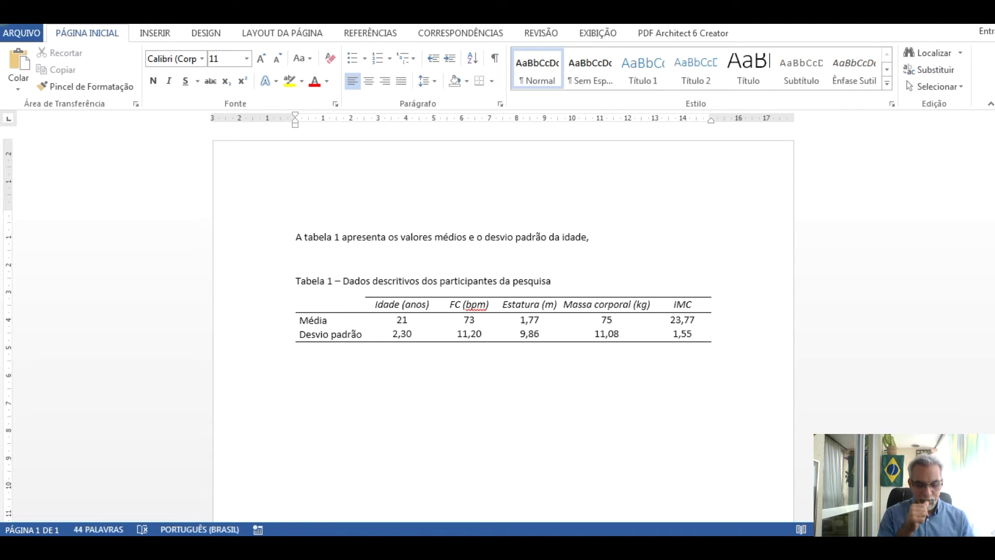
pyautogui.write('frequencia ')
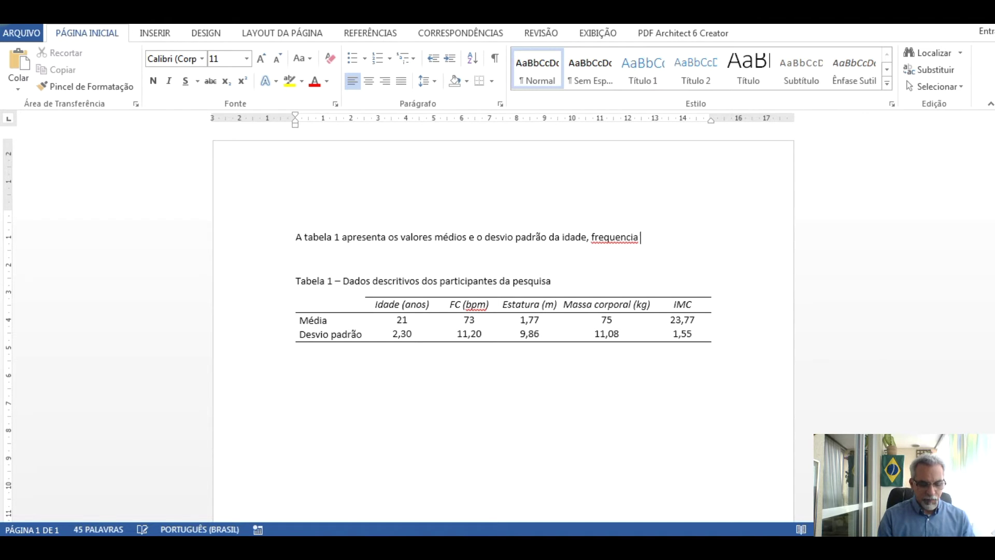
pyautogui.write('cardi')
pyautogui.write('ía')
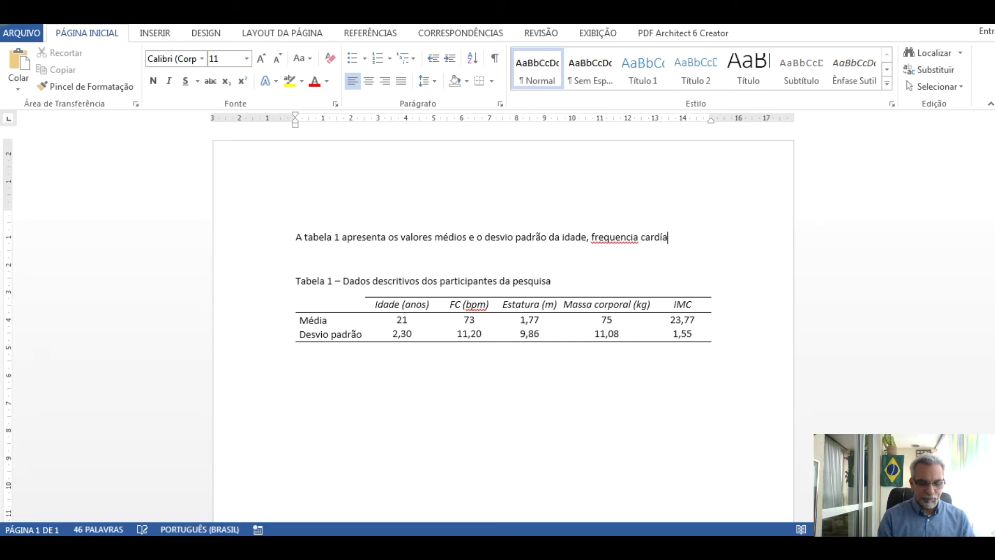
pyautogui.write('ca de repouso,')
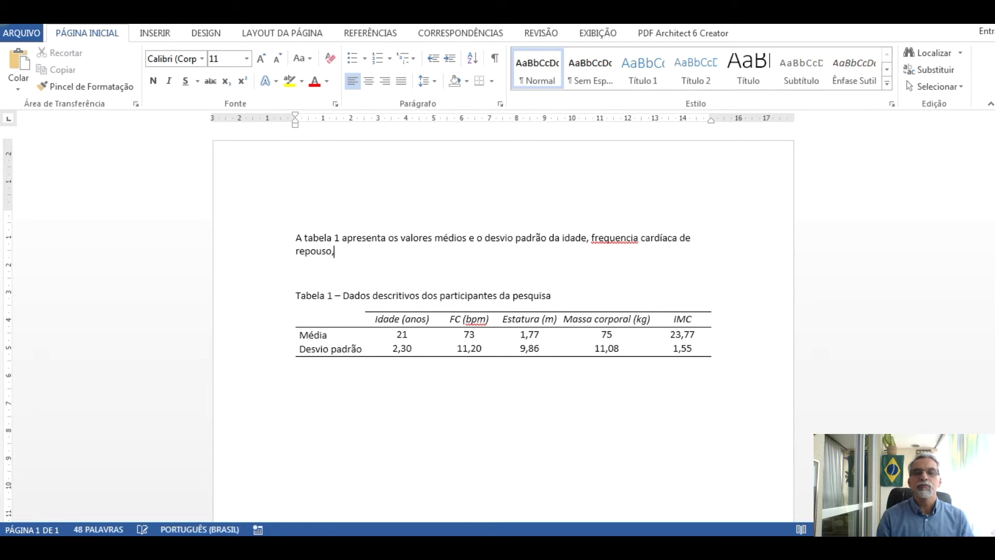
# Complete the introductory sentence with "da estatura, da massa corporal e do IMC dos participantes da pesquisa.".
pyautogui.write(' a est')
pyautogui.press('BackSpace')
pyautogui.press('BackSpace')
pyautogui.press('BackSpace')
pyautogui.press('BackSpace')
pyautogui.press('BackSpace')
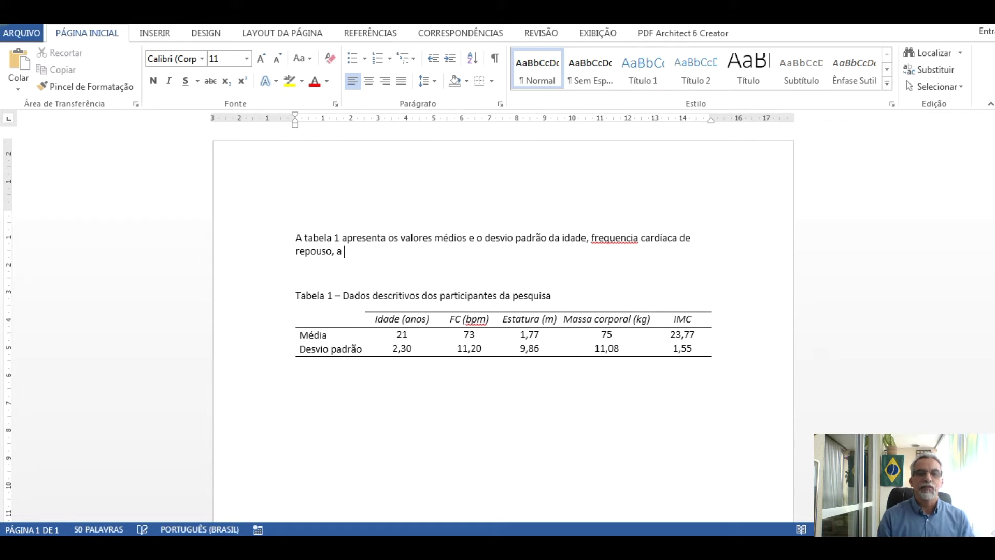
pyautogui.write('da estatur')
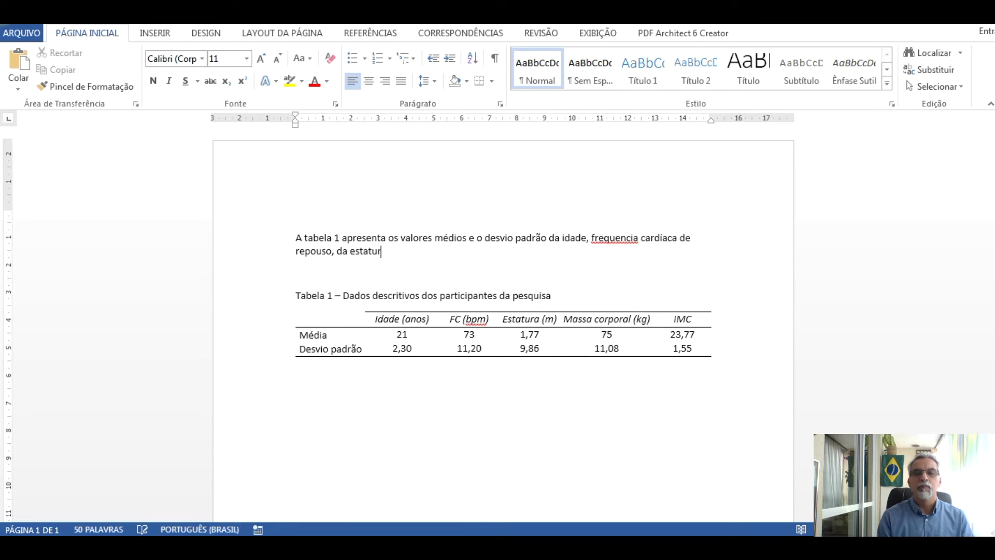
pyautogui.write('a, da massa corporal e do IM')
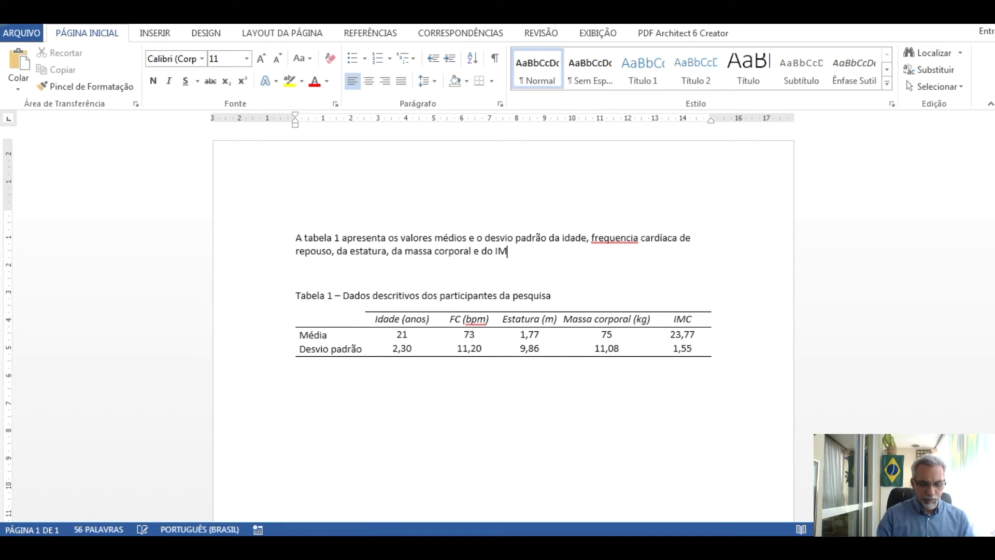
pyautogui.write('C dos participan')
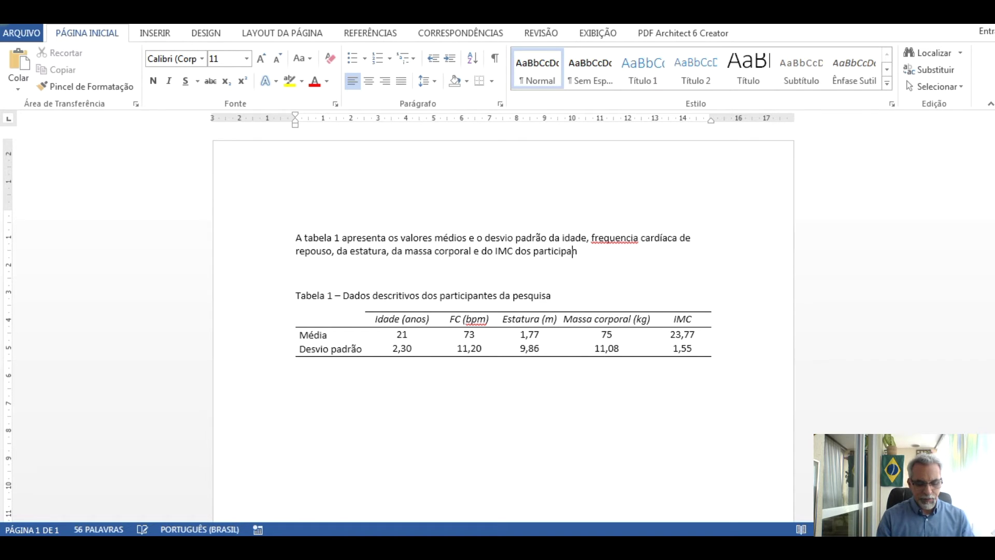
pyautogui.write('tes da pesquisa.')
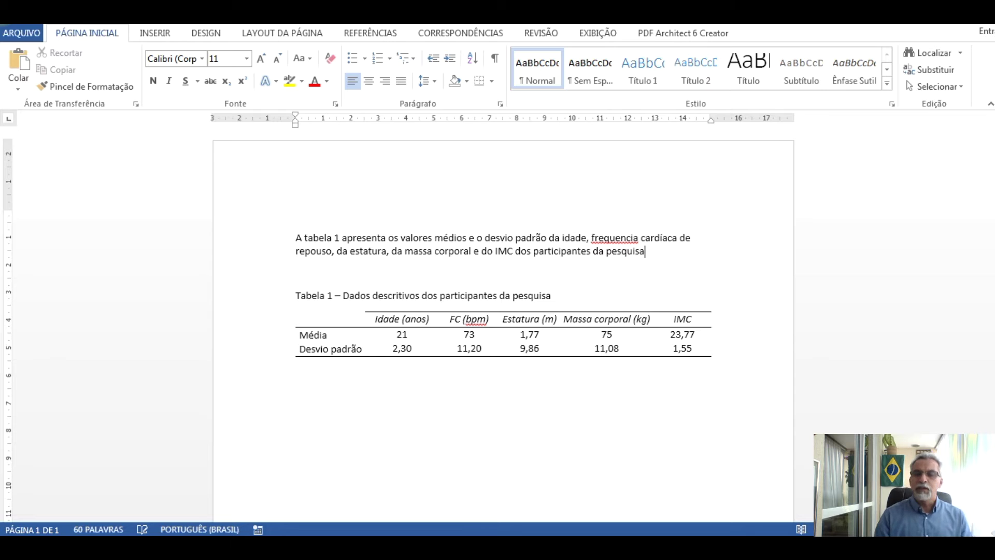
# Correct the misspelled word in the introductory sentence to the suggested "frequência".
pyautogui.rightClick(611, 238)
pyautogui.click(669, 254)
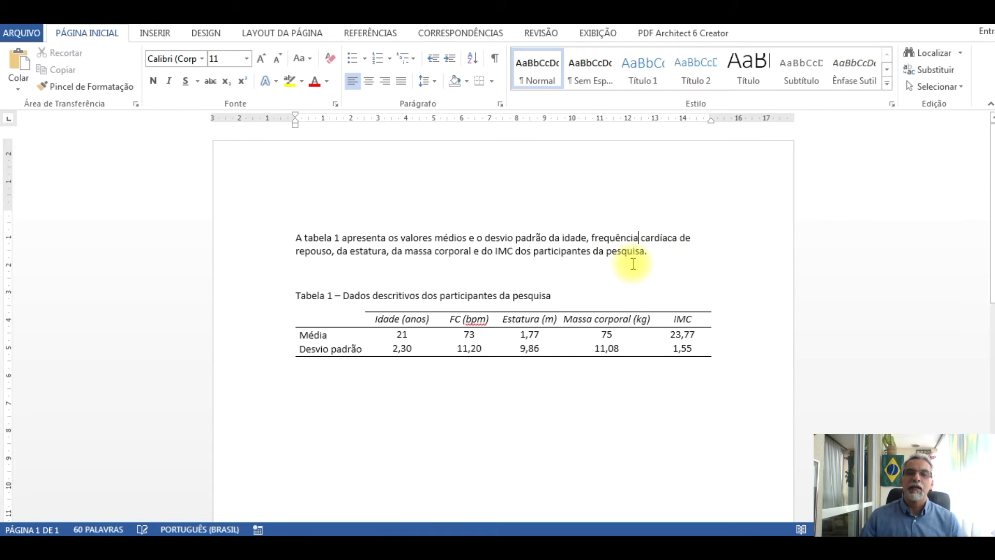
pyautogui.click(315, 274)
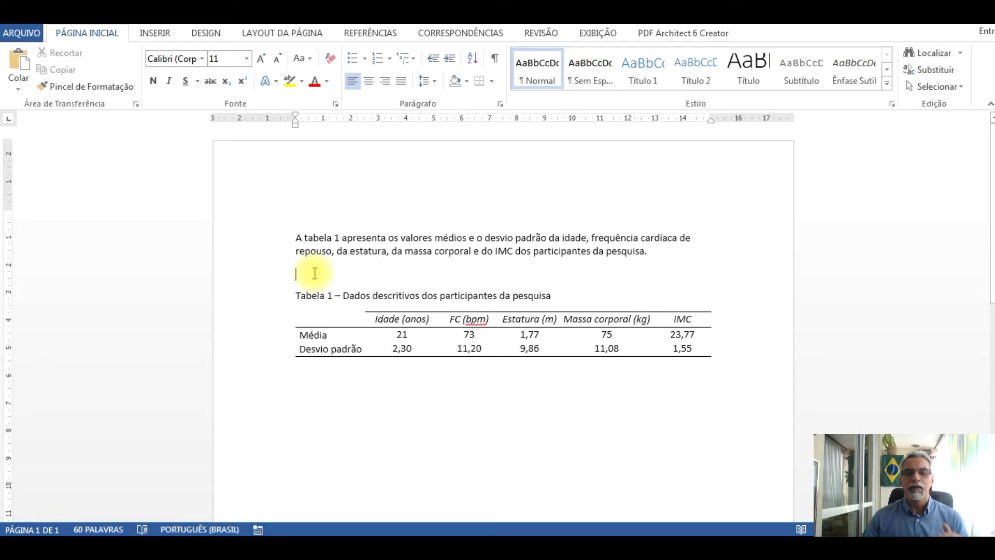
# Add the source note "Fonte: dados oriundos da coleta realizada pelos pesquisadores" directly below the table.
pyautogui.click(641, 373)
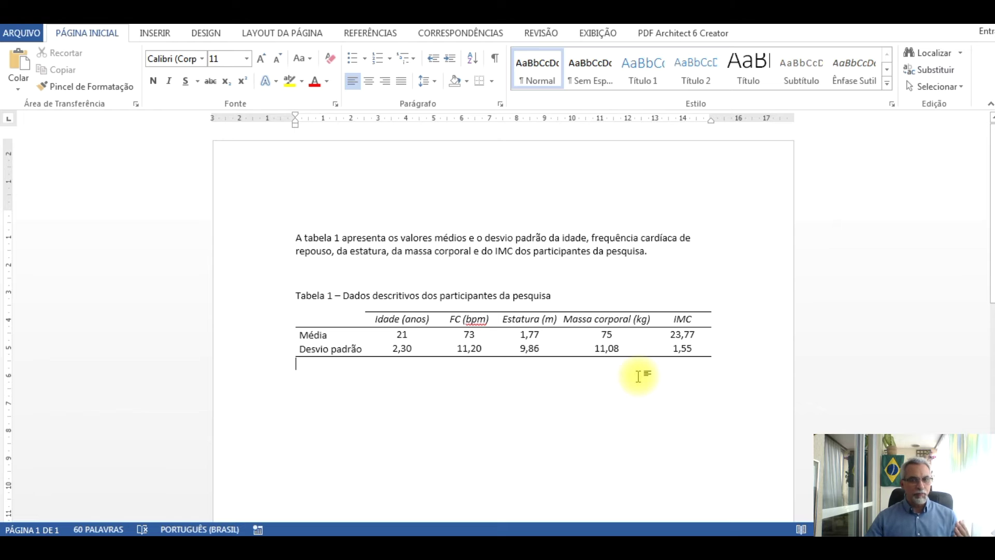
pyautogui.write('Fonte')
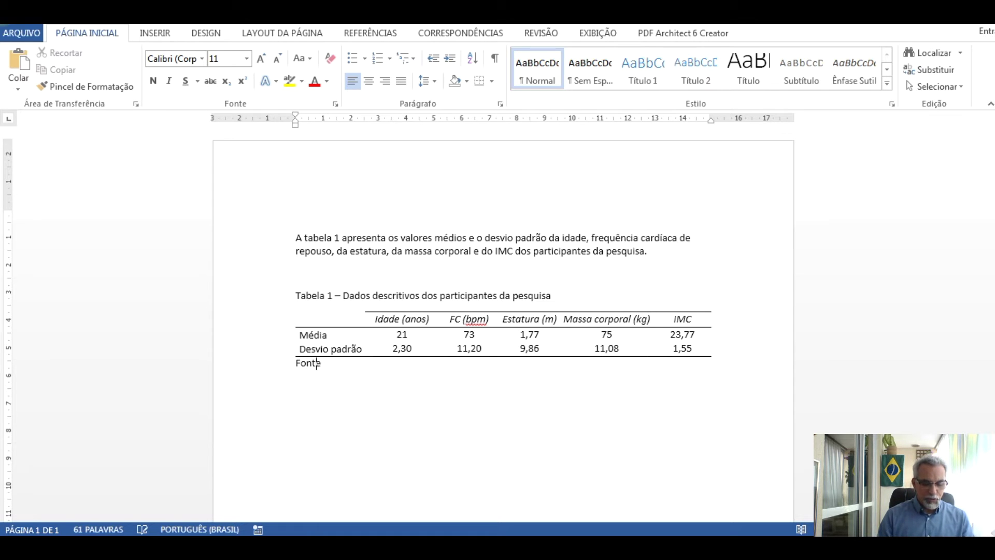
pyautogui.write(': daods oriu')
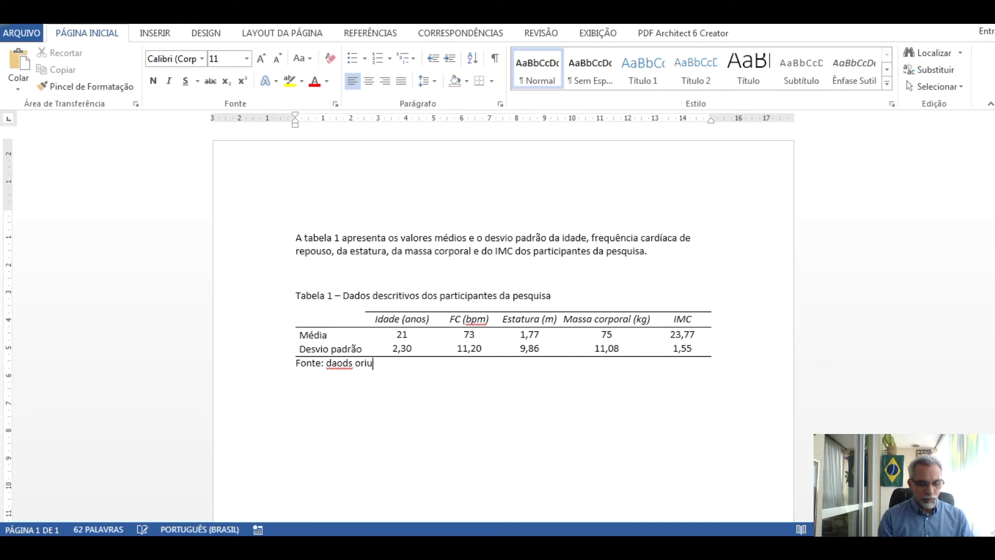
pyautogui.write('ndos da coleta realizada pelos pesquisadores')
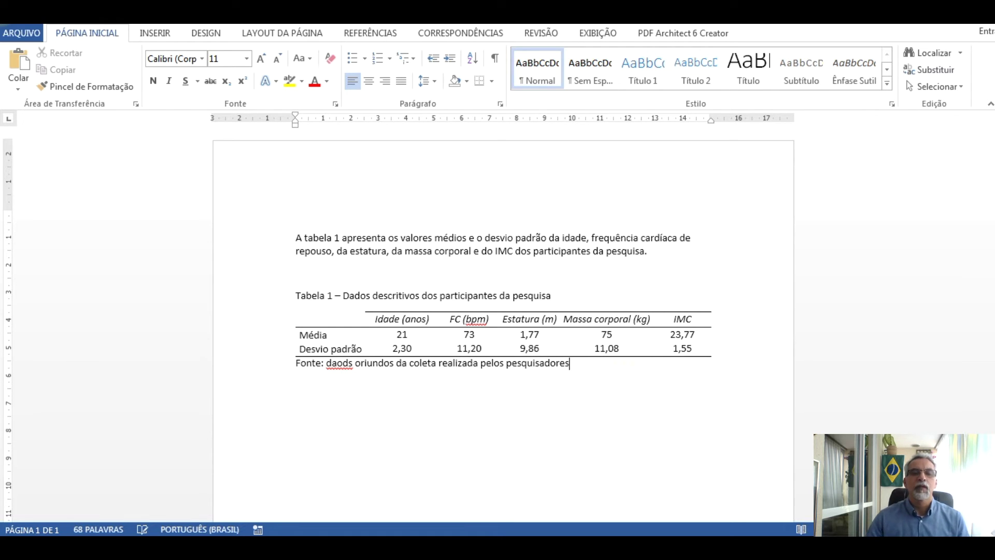
pyautogui.doubleClick(339, 362)
pyautogui.write('dados')
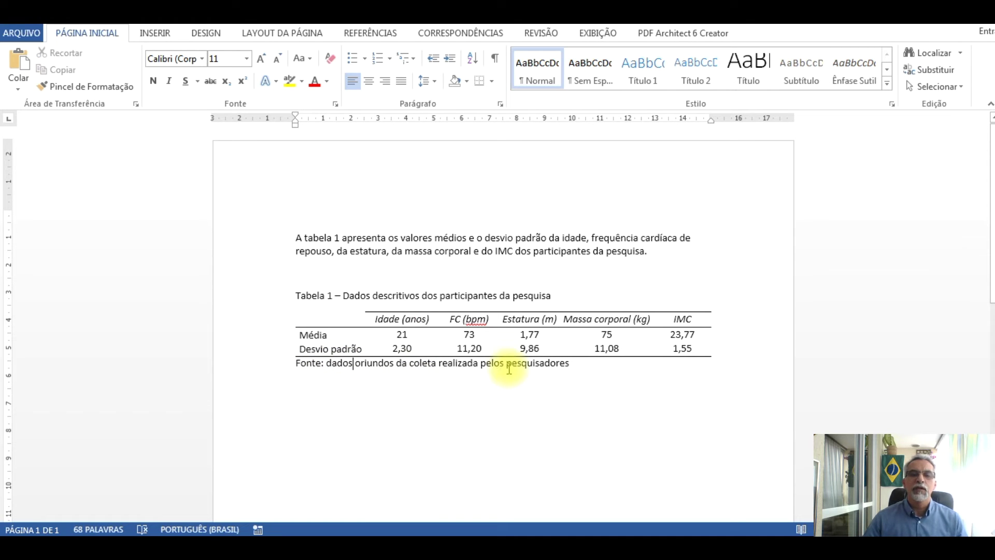
# Make "Fonte:" in the source note, "Tabela 1" in the caption and "tabela 1" in the introductory sentence bold.
pyautogui.doubleClick(311, 363)
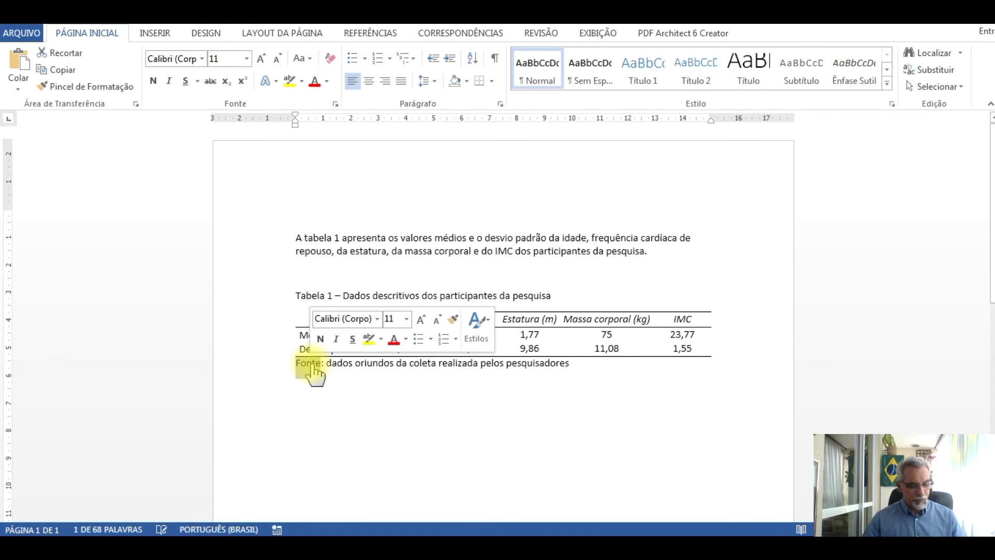
pyautogui.hotkey('ctrl', 'b')
pyautogui.moveTo(333, 295); pyautogui.dragTo(299, 292)
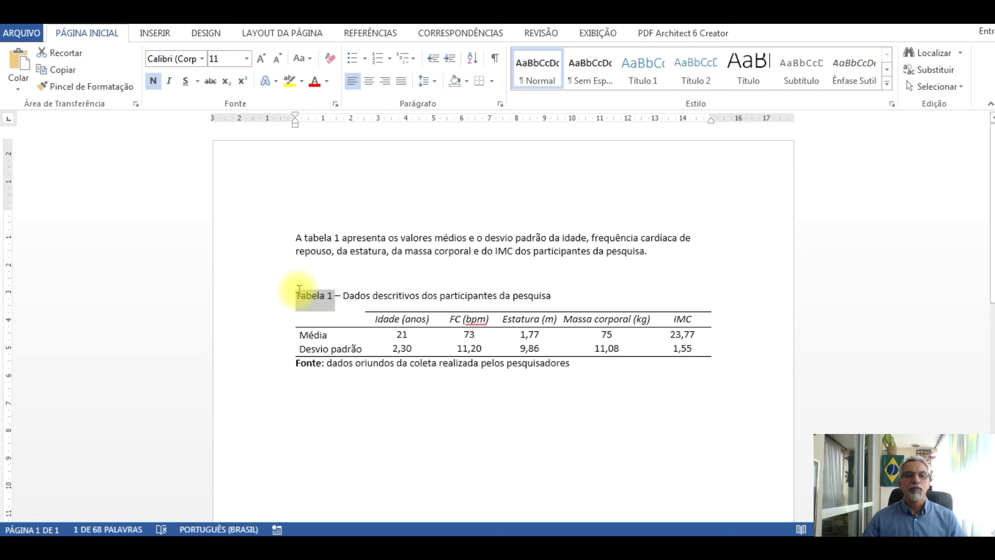
pyautogui.hotkey('ctrl', 'b')
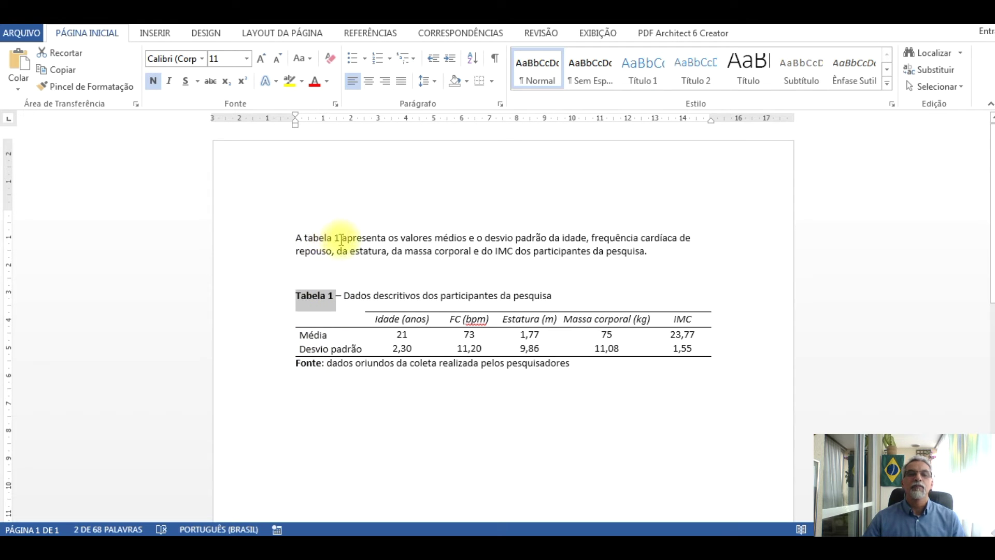
pyautogui.moveTo(342, 240); pyautogui.dragTo(322, 233)
pyautogui.hotkey('ctrl', 'b')
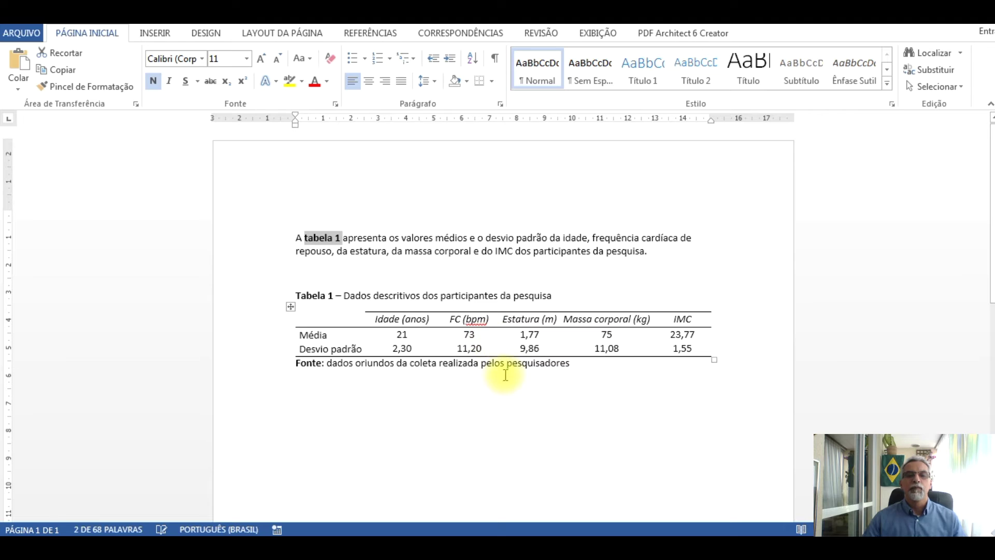
pyautogui.click(490, 393)
pyautogui.click(599, 363)
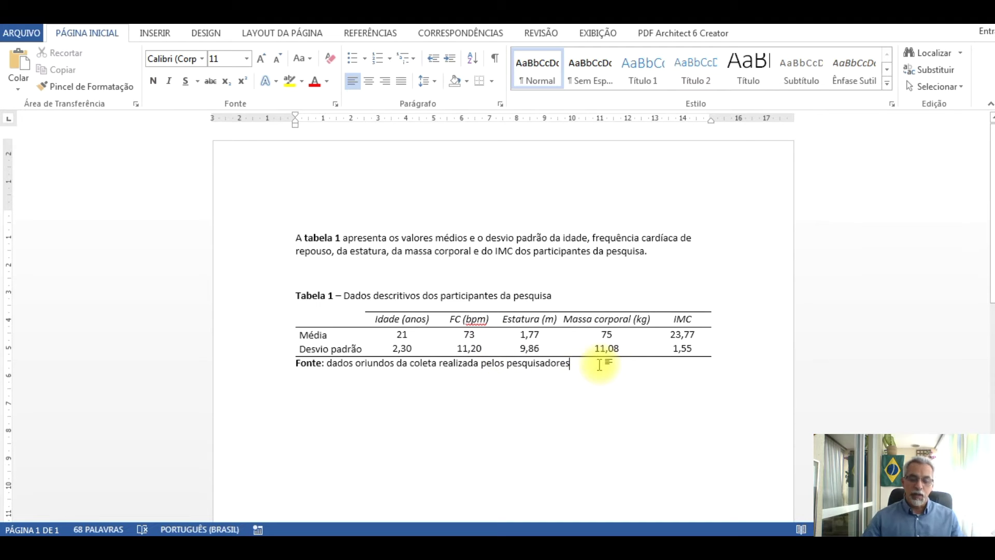
# Begin a paragraph below the source note with "Pode-se verificar que a idade média dos participantes foi de 21 anos de idade".
pyautogui.press('Return')
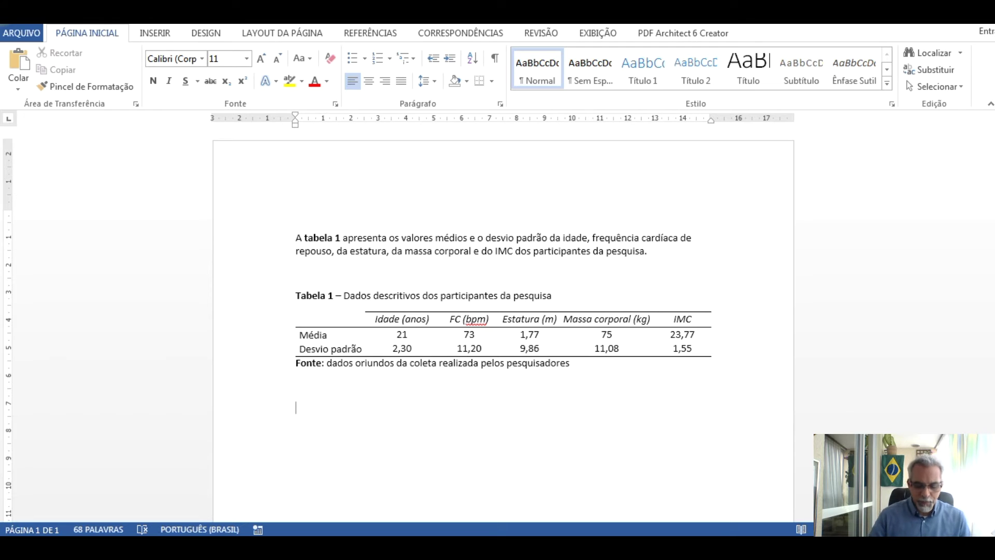
pyautogui.write('Pode-se')
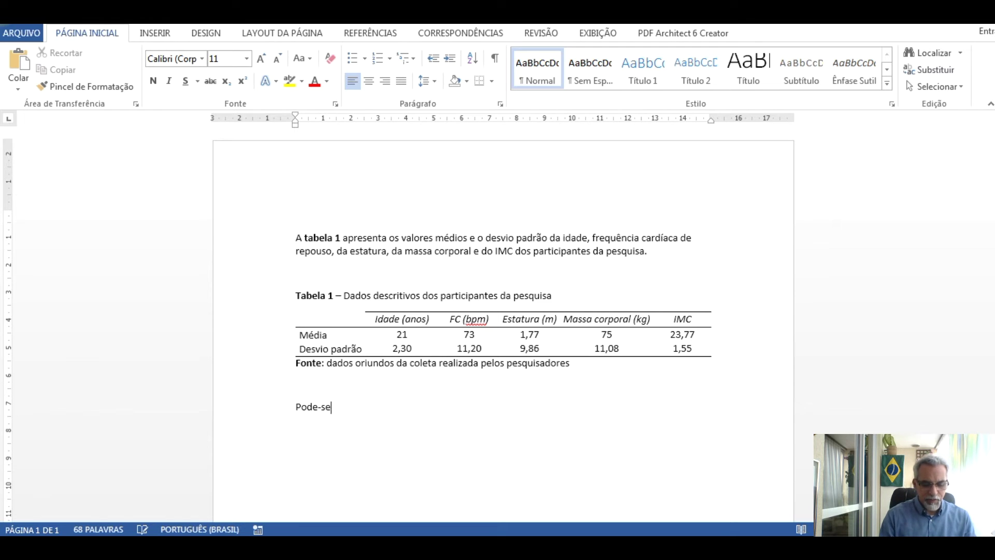
pyautogui.write(' verificar que a idade mé')
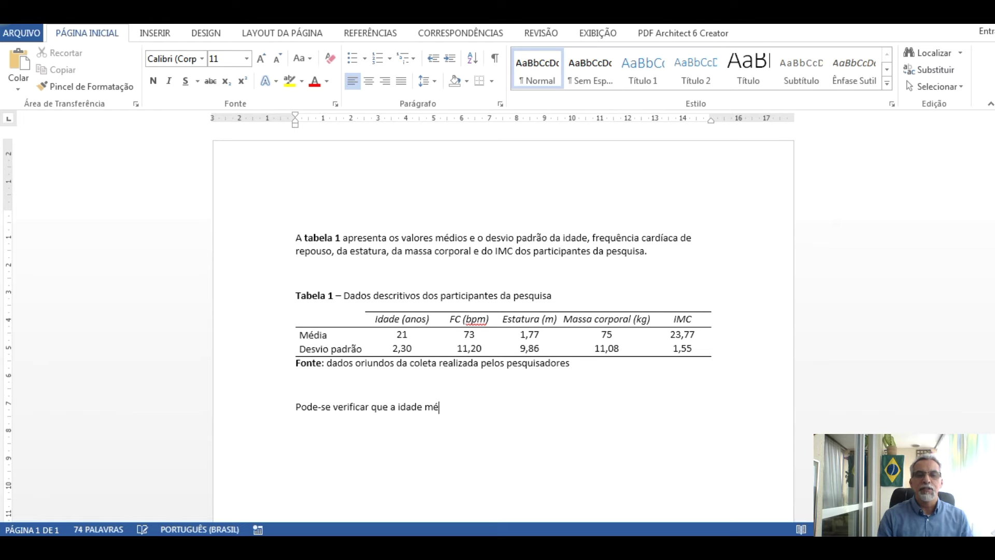
pyautogui.write('du')
pyautogui.press('BackSpace')
pyautogui.write('ida')
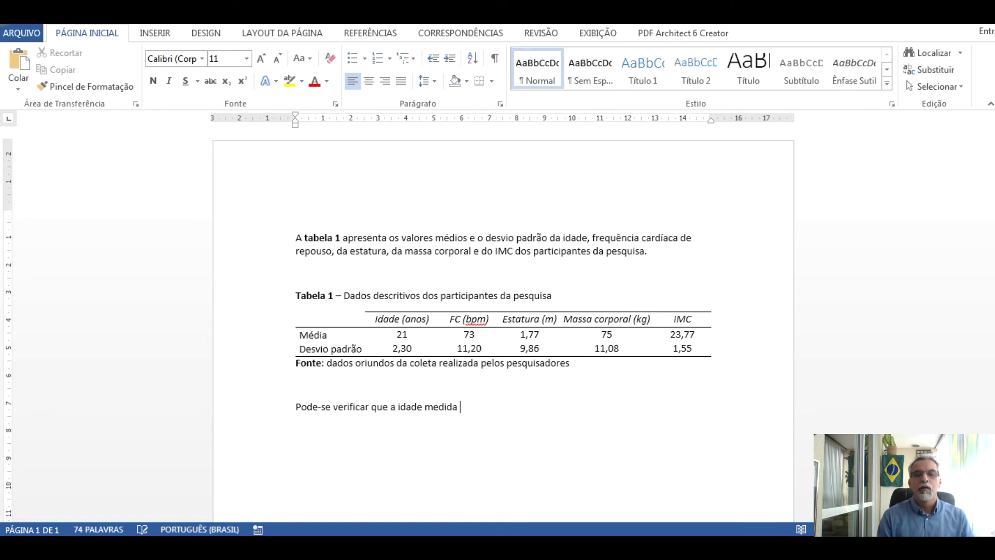
pyautogui.press('BackSpace')
pyautogui.press('BackSpace')
pyautogui.press('BackSpace')
pyautogui.write('édia dos participante')
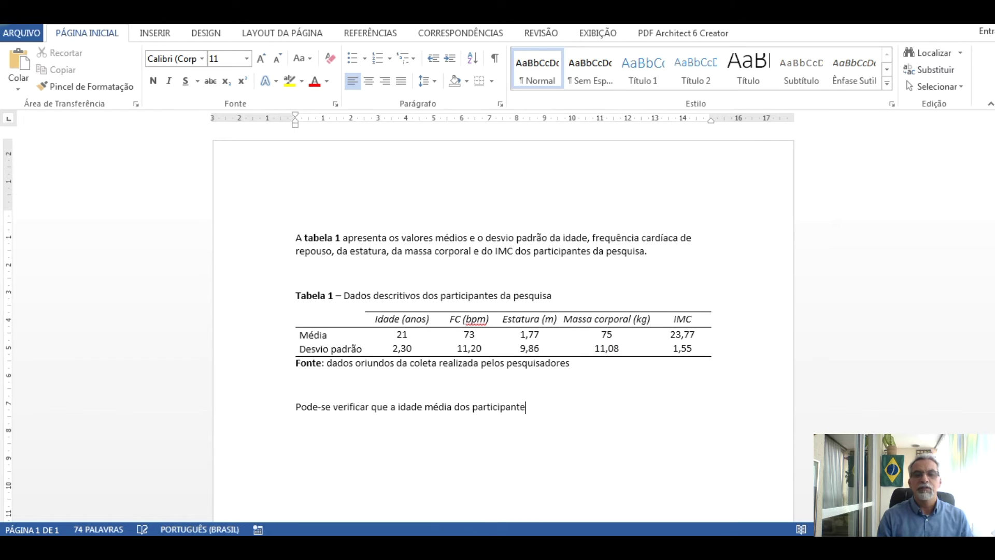
pyautogui.write('s foi de 21 anos de idade')
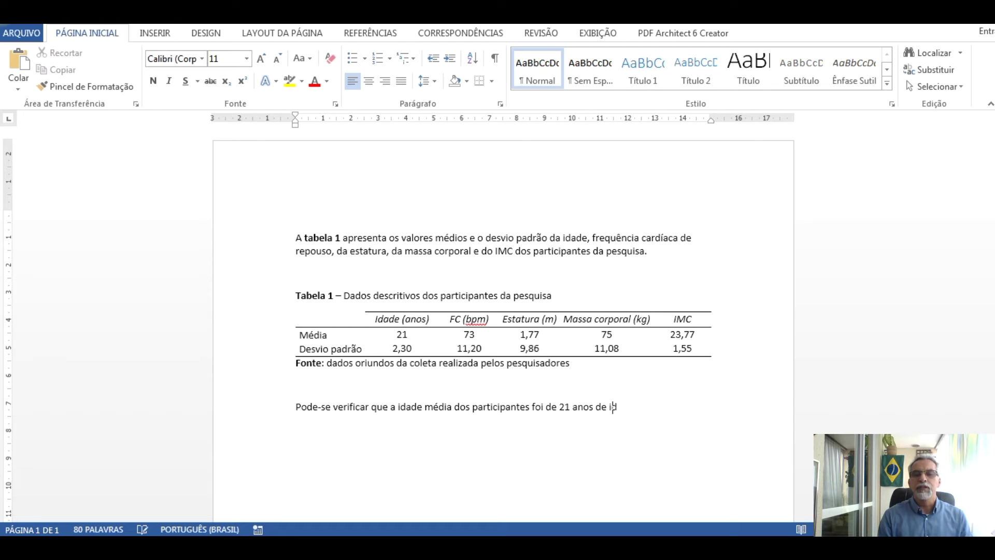
# Continue the paragraph below the table with ", sendo que a massa corporal média foi de 75 kg".
pyautogui.write(', sendo que a ma')
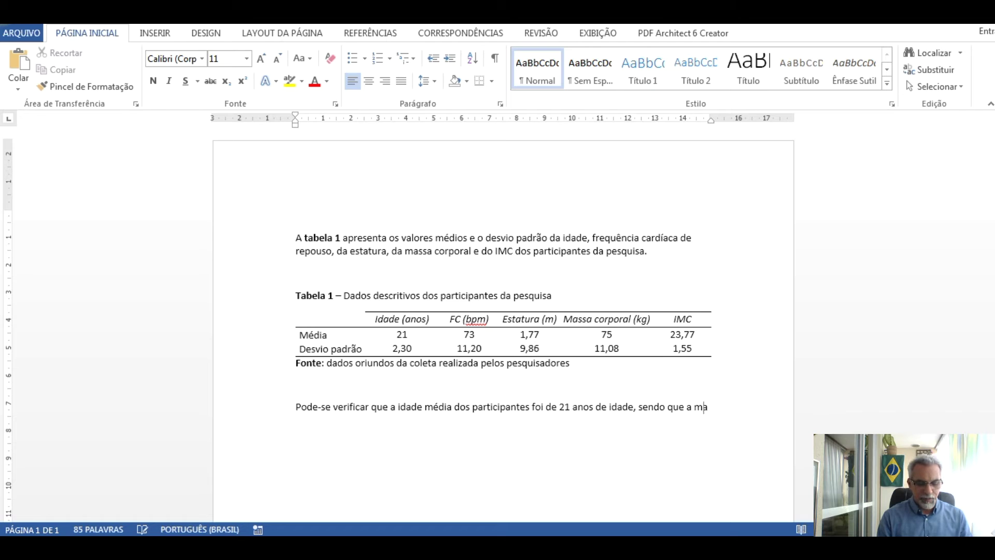
pyautogui.write('ssa corporal média')
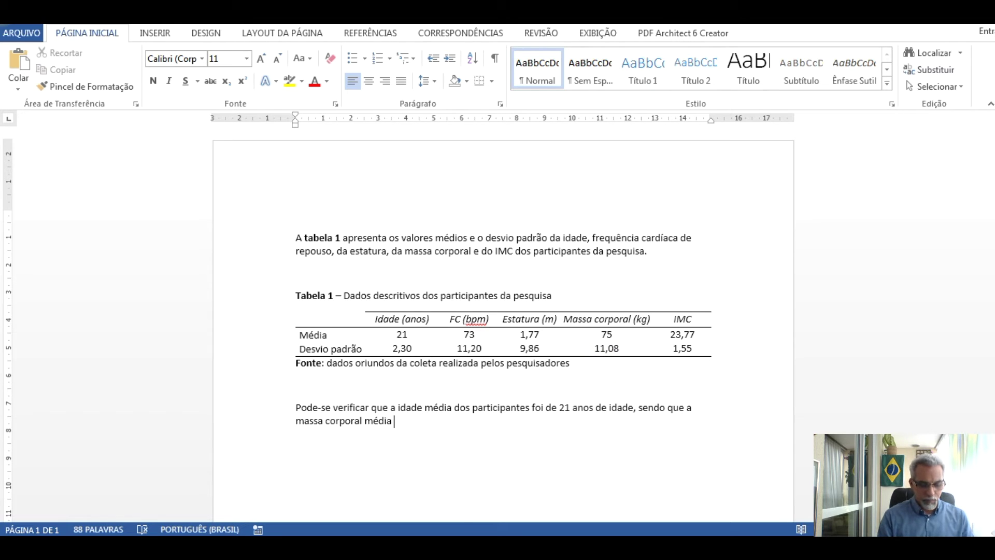
pyautogui.write(' foi de 75 kg')
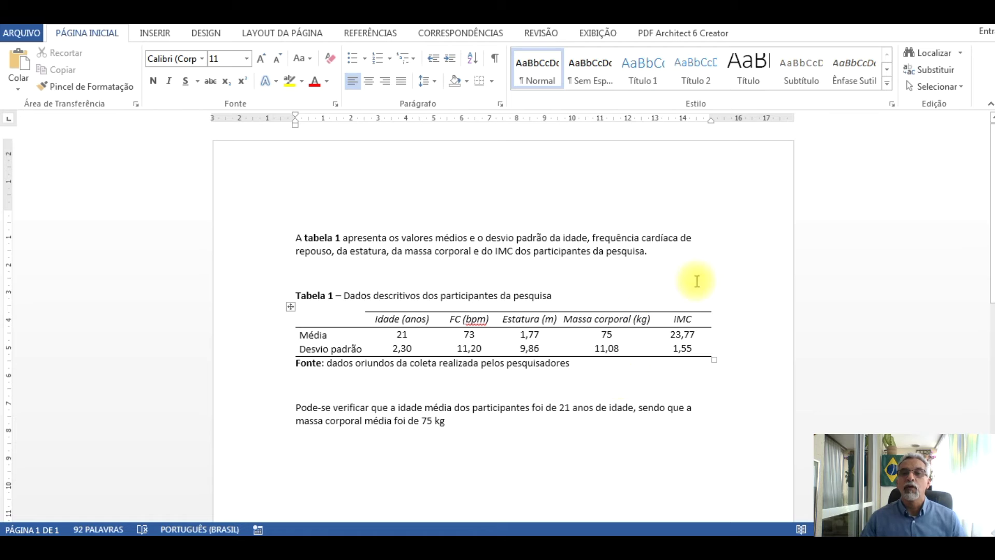
# Insert the ± symbol after "75 kg" and finish the sentence with "11,08 kg.".
pyautogui.click(155, 33)
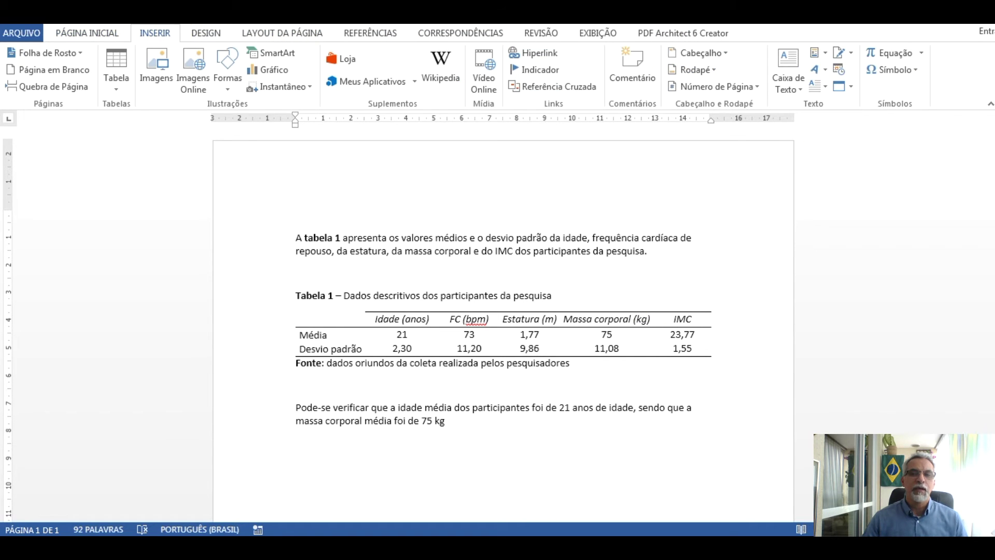
pyautogui.click(907, 72)
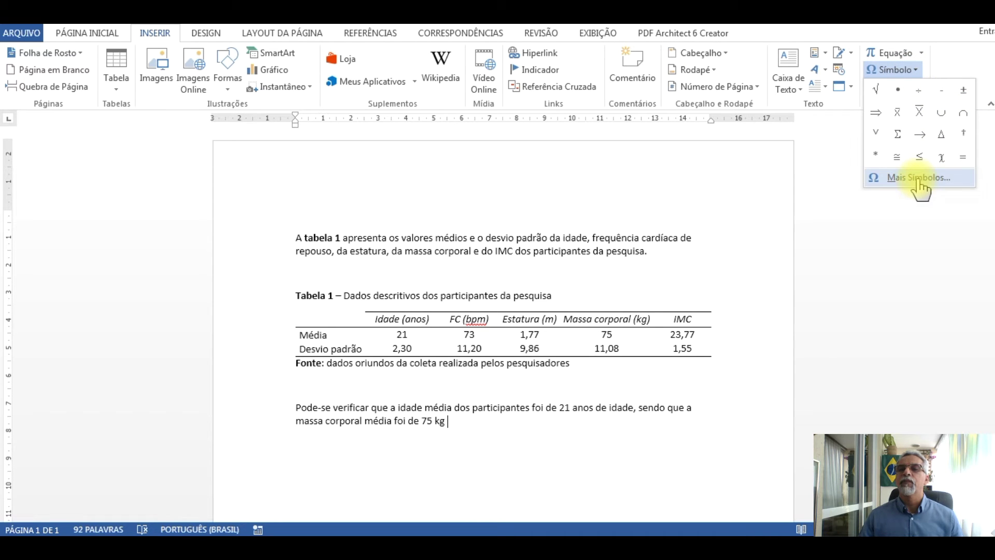
pyautogui.click(965, 92)
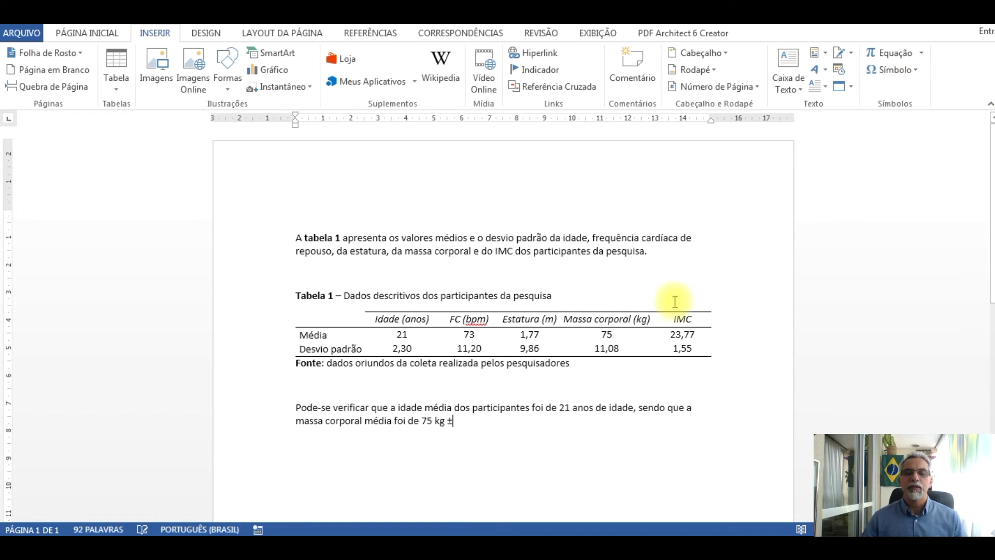
pyautogui.write('11')
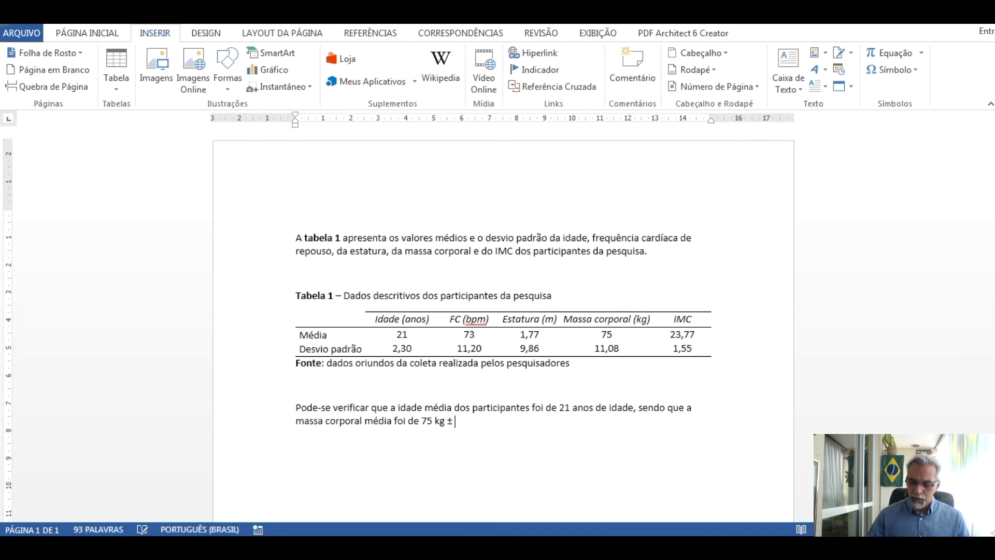
pyautogui.write(',08 kg.')
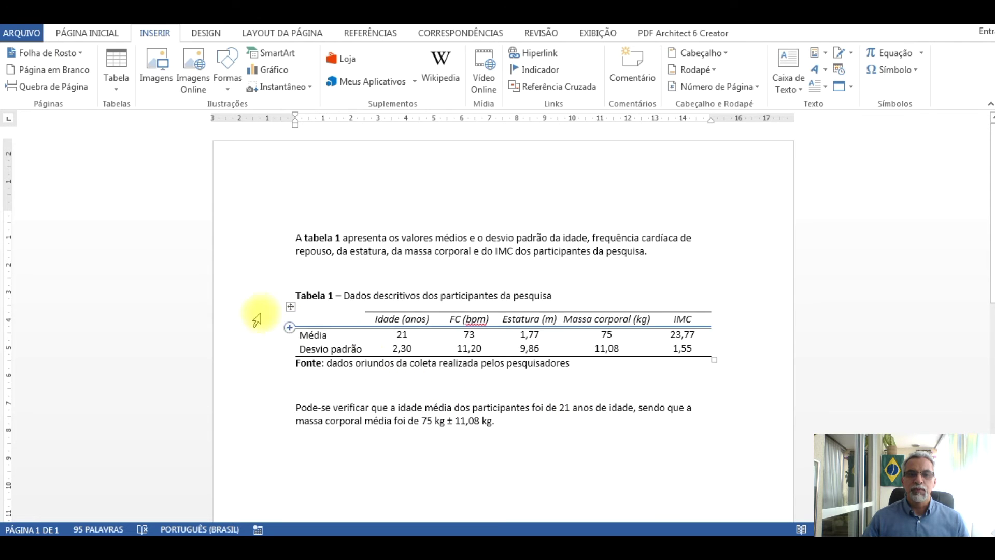
# Copy the "Média dos testes" line chart from the Dados sheet in Excel and paste it below the new paragraph in Word.
pyautogui.press('Return')
pyautogui.press('Return')
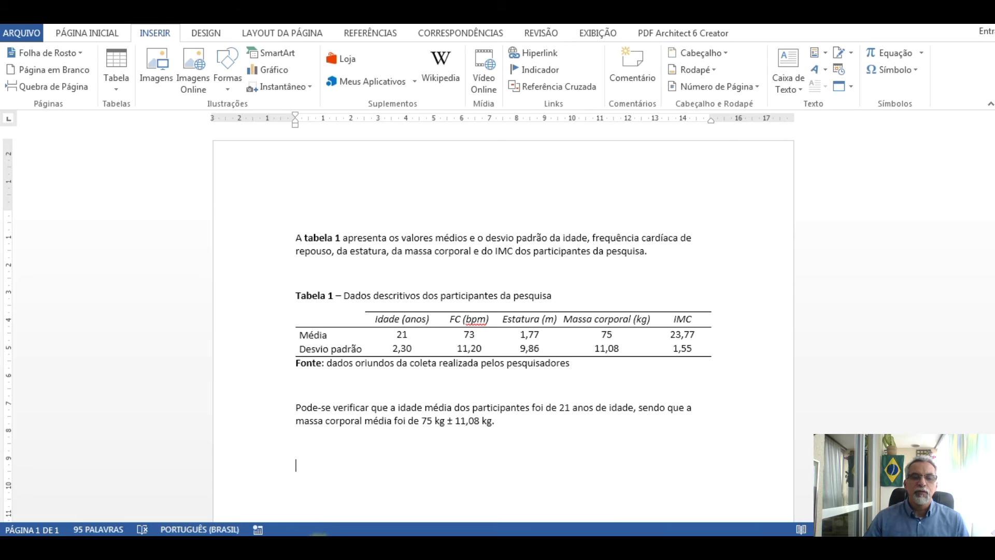
pyautogui.click(318, 549)
pyautogui.click(260, 547)
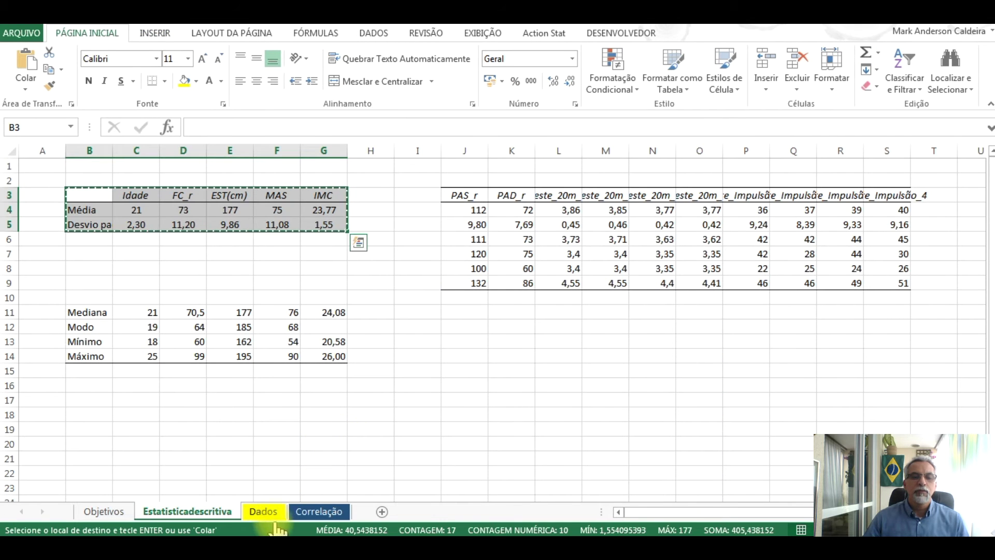
pyautogui.click(263, 511)
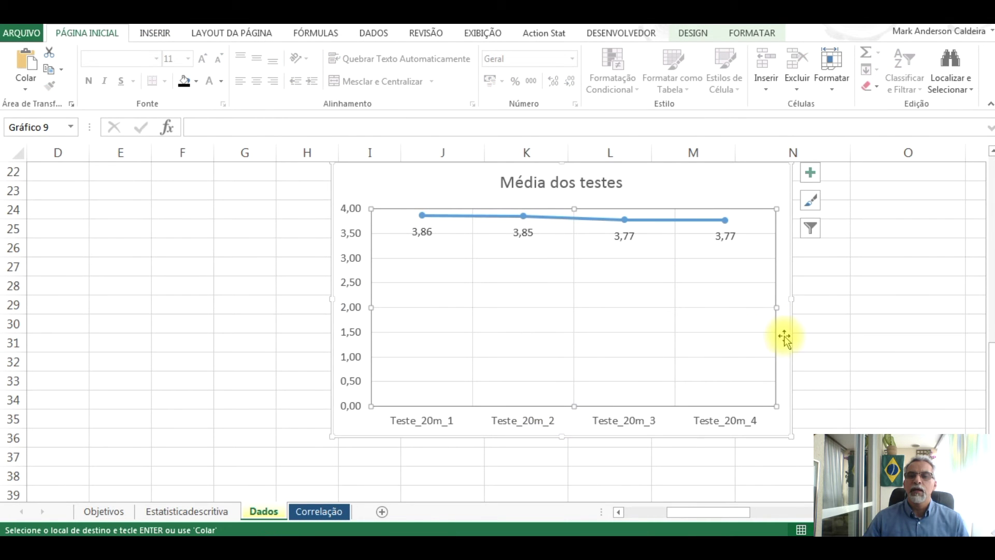
pyautogui.click(791, 346)
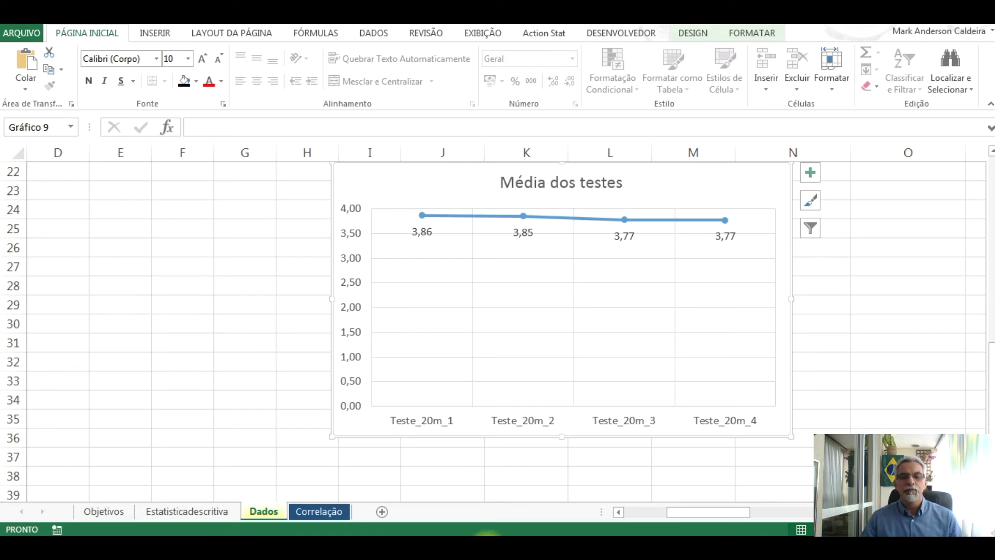
pyautogui.click(720, 548)
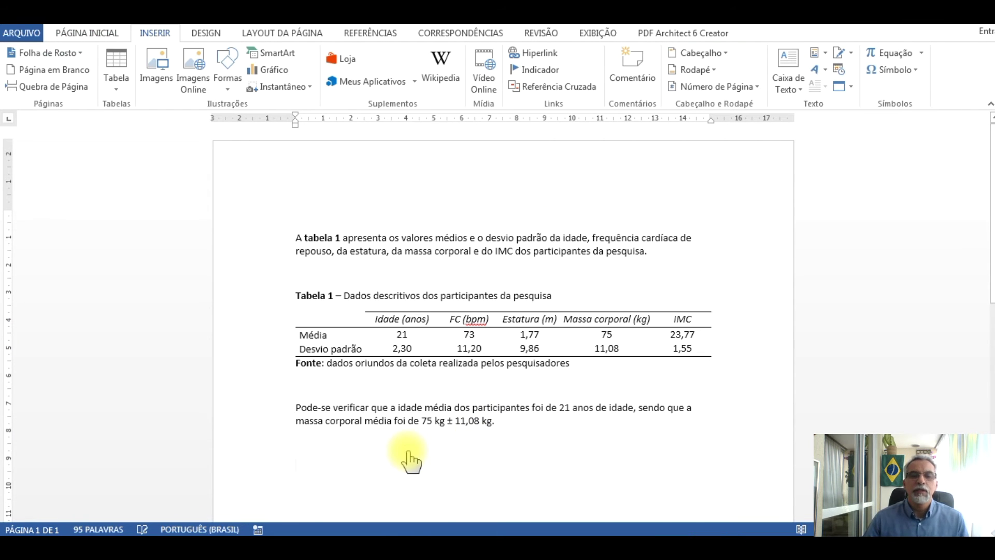
pyautogui.hotkey('ctrl', 'v')
pyautogui.click(612, 336)
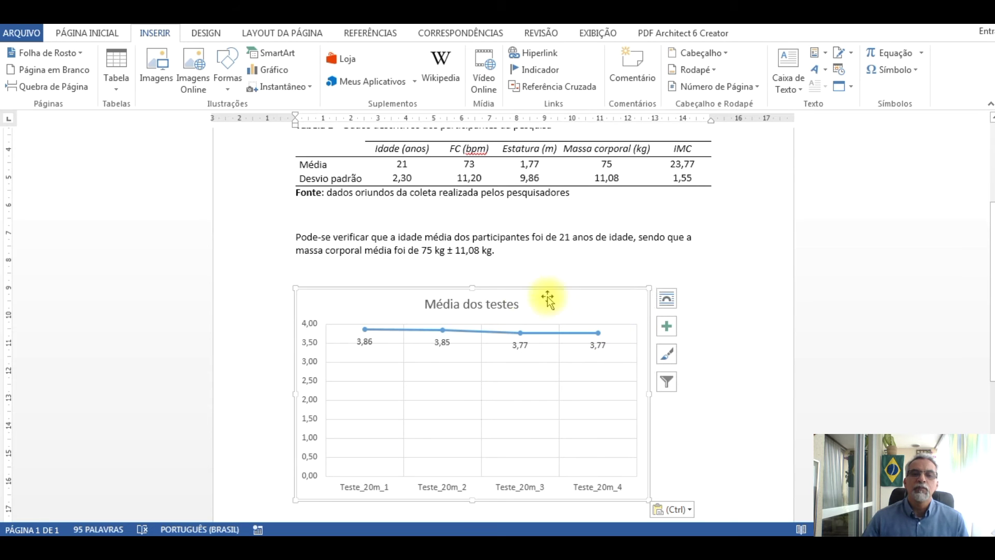
# Delete the title "Média dos testes" from the pasted chart.
pyautogui.click(463, 310)
pyautogui.press('Delete')
pyautogui.click(394, 271)
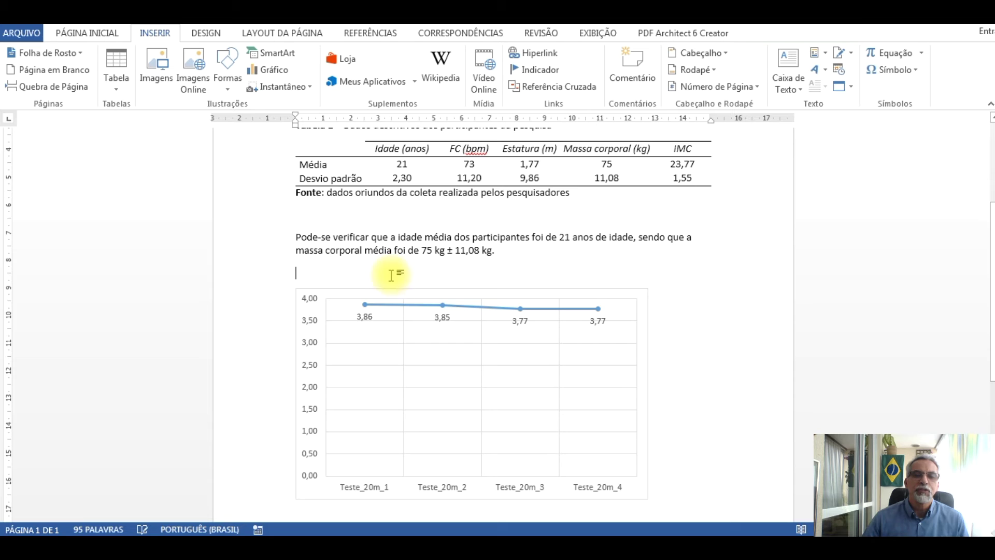
# Widen the chart to about 16 cm and reduce its height to about 6.6 cm.
pyautogui.click(607, 412)
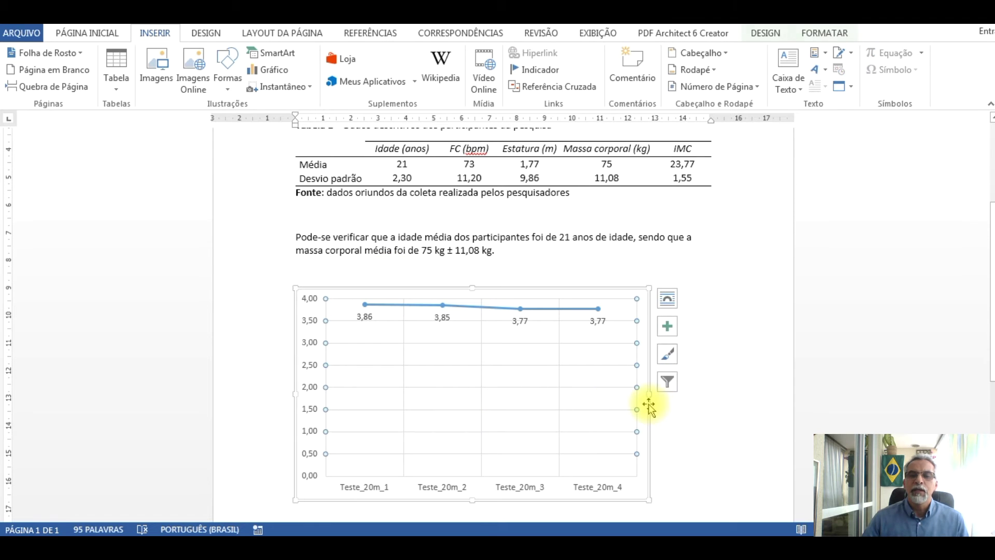
pyautogui.moveTo(709, 392); pyautogui.dragTo(739, 386)
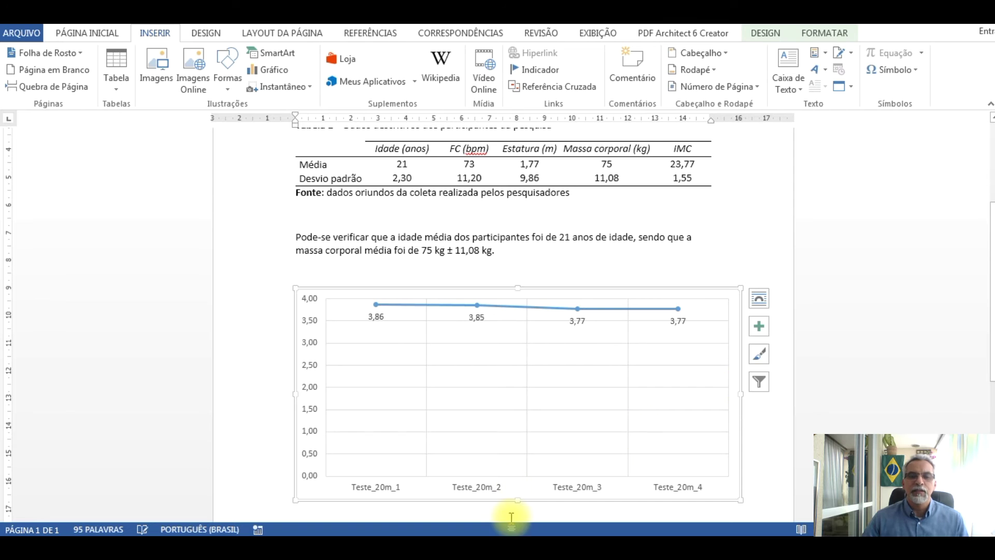
pyautogui.moveTo(516, 501); pyautogui.dragTo(519, 458)
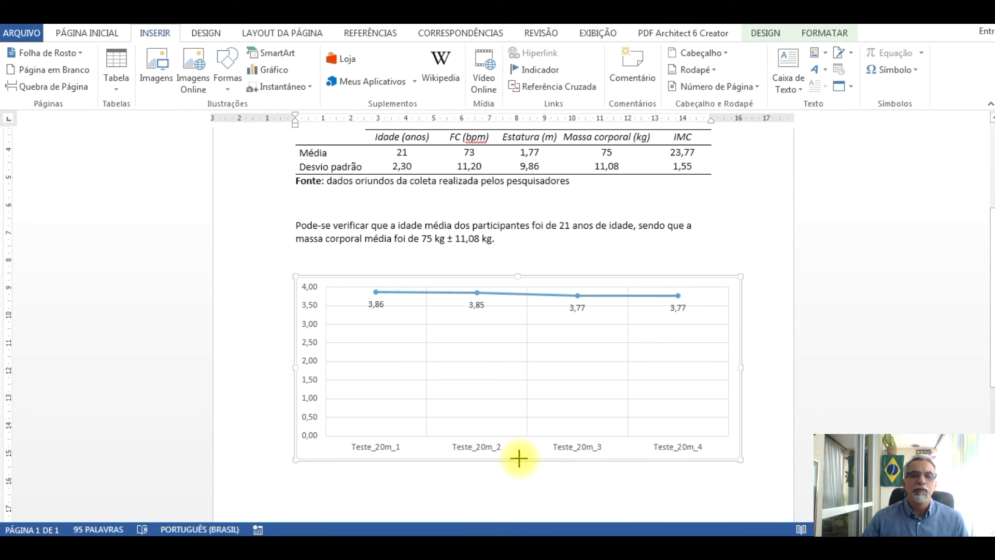
# Set the font color of all the chart's text to Automático (black).
pyautogui.click(310, 336)
pyautogui.click(322, 330)
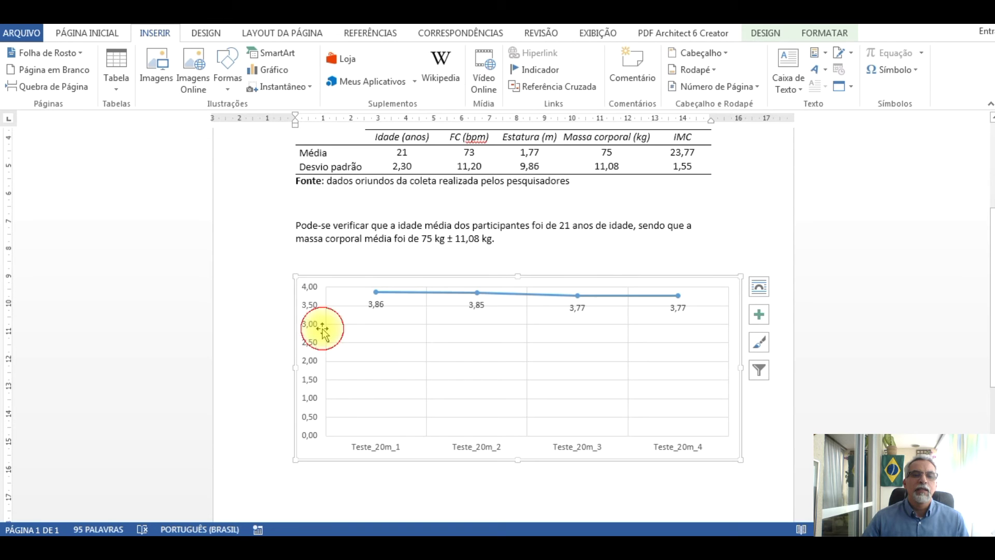
pyautogui.click(88, 33)
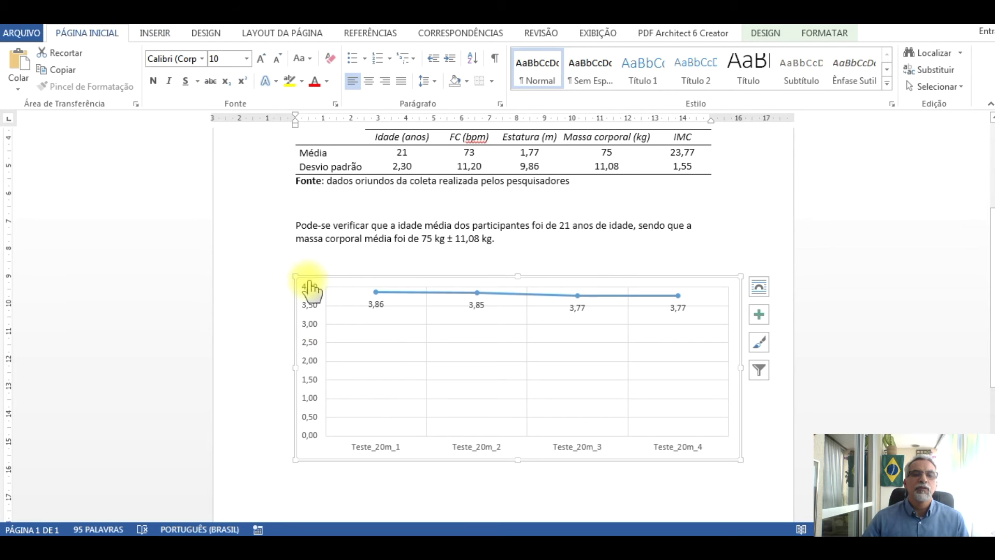
pyautogui.click(327, 82)
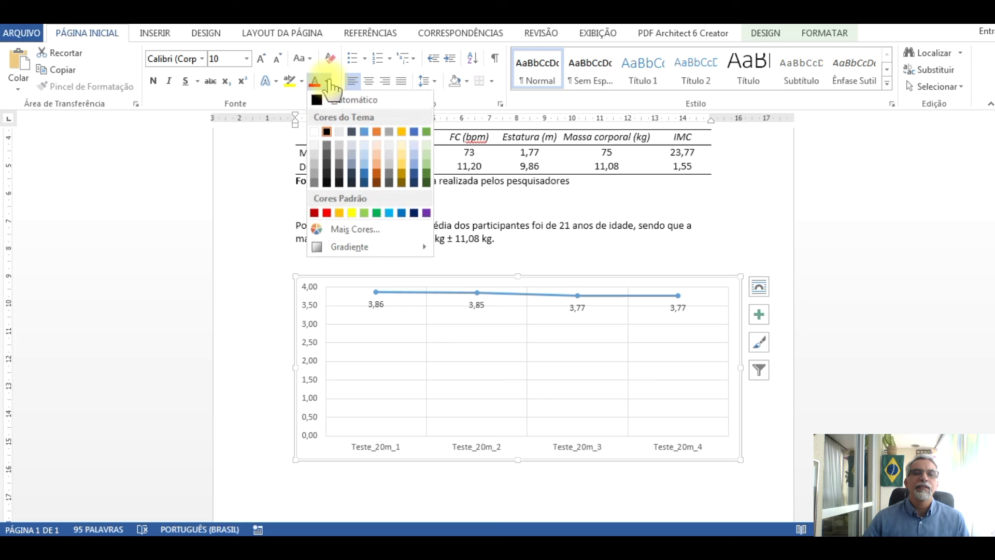
pyautogui.click(318, 104)
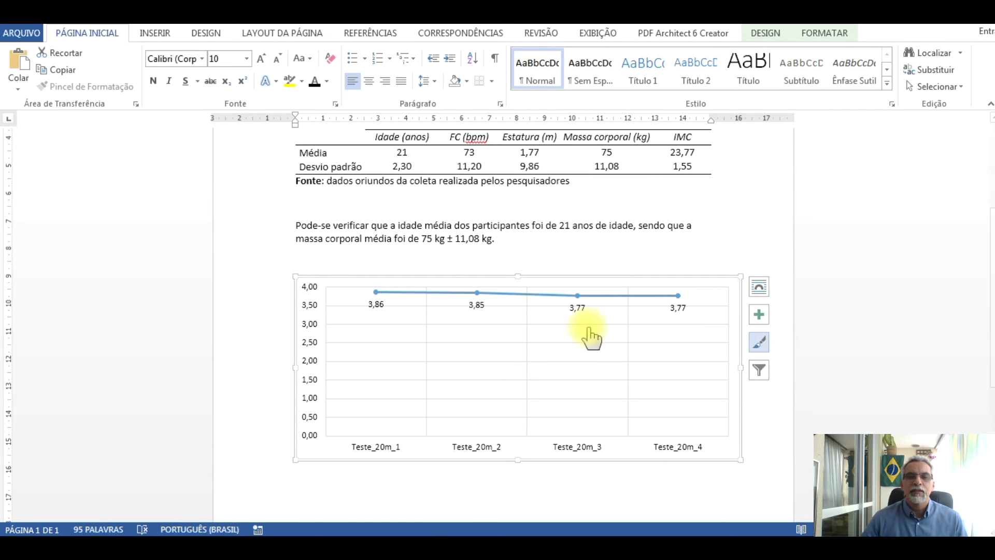
# Start a caption above the chart, one empty line below the paragraph, reading "Gráfico 1 – Média".
pyautogui.click(514, 246)
pyautogui.click(381, 269)
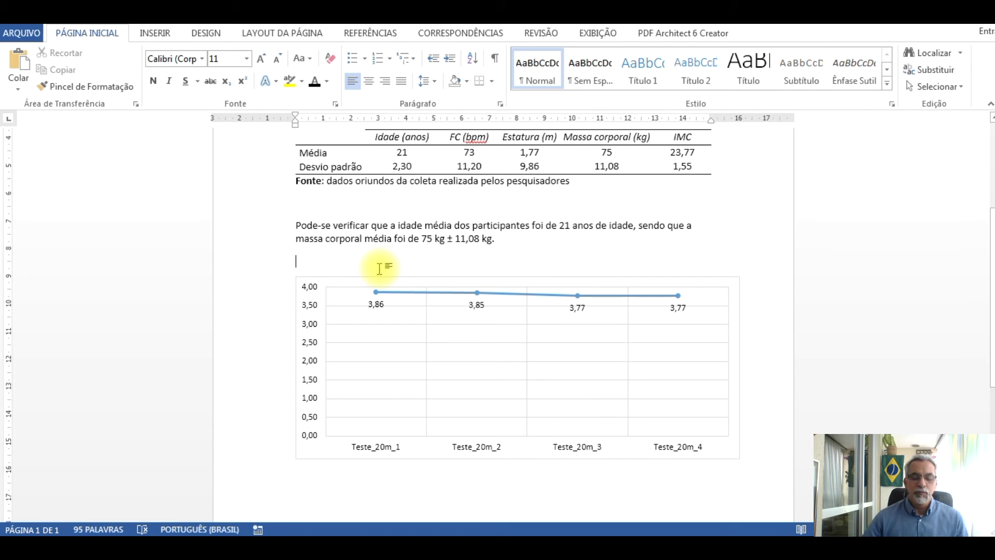
pyautogui.press('Return')
pyautogui.write('Gráfico 1')
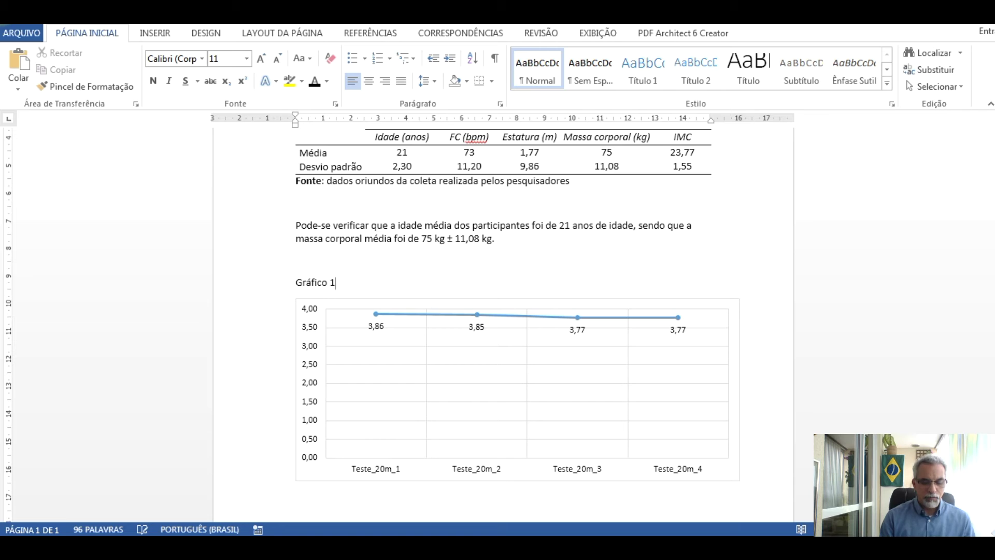
pyautogui.write(' - Me dia do')
pyautogui.press('BackSpace')
pyautogui.press('BackSpace')
pyautogui.press('BackSpace')
pyautogui.press('BackSpace')
pyautogui.press('BackSpace')
pyautogui.press('BackSpace')
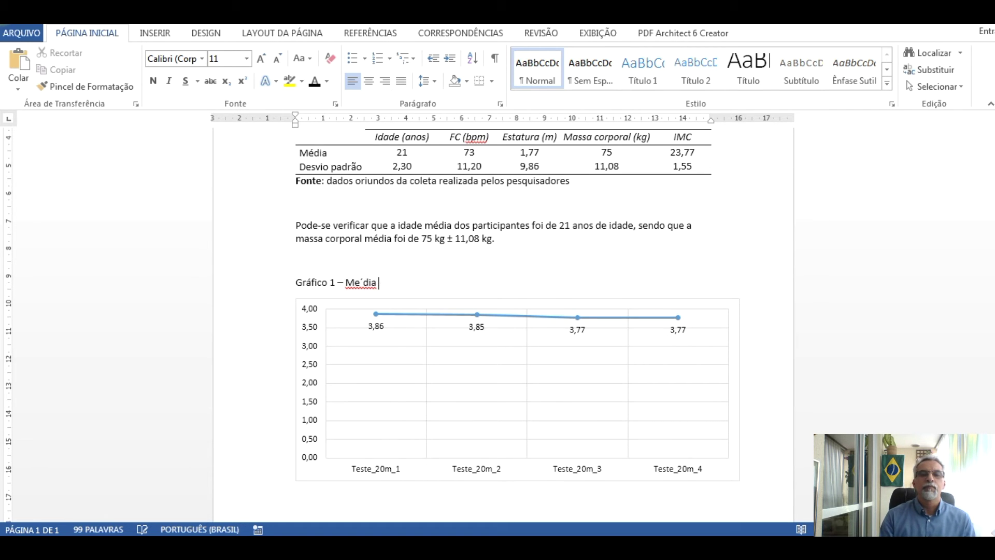
pyautogui.press('BackSpace')
pyautogui.press('BackSpace')
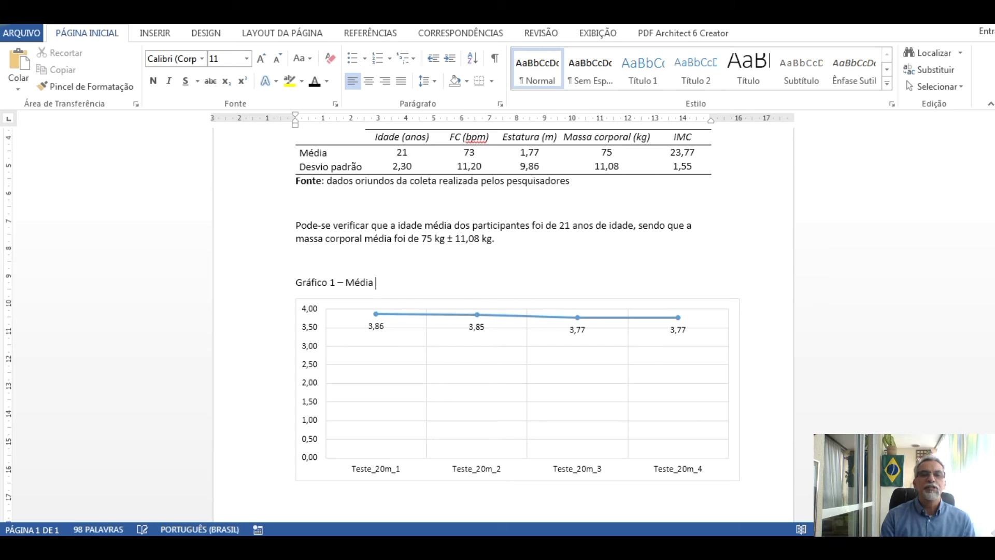
# Replace "Média" in the chart caption with "Tempo médio dos resultados obtidos nos testes de velocidade (20m)".
pyautogui.write('t')
pyautogui.press('BackSpace')
pyautogui.press('BackSpace')
pyautogui.press('BackSpace')
pyautogui.press('BackSpace')
pyautogui.press('BackSpace')
pyautogui.press('BackSpace')
pyautogui.press('BackSpace')
pyautogui.press('BackSpace')
pyautogui.press('BackSpace')
pyautogui.press('BackSpace')
pyautogui.press('BackSpace')
pyautogui.write('Tempo ')
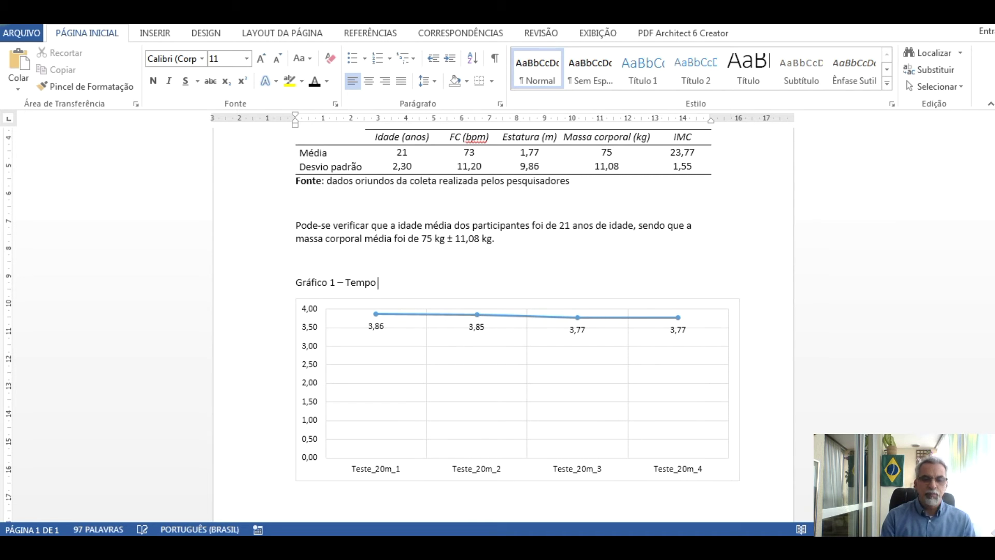
pyautogui.write('médio dos res')
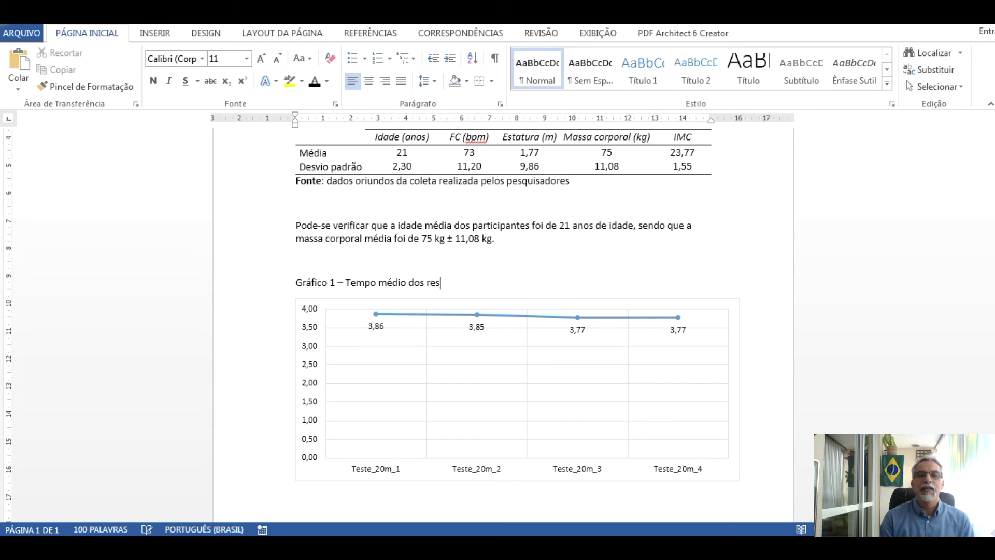
pyautogui.write('ultados o')
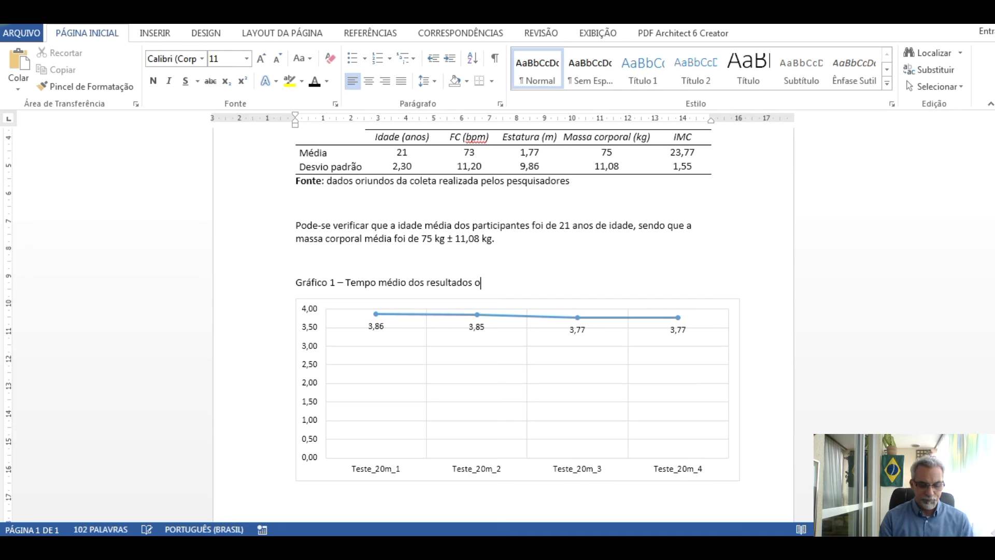
pyautogui.write('vbttidos nos ')
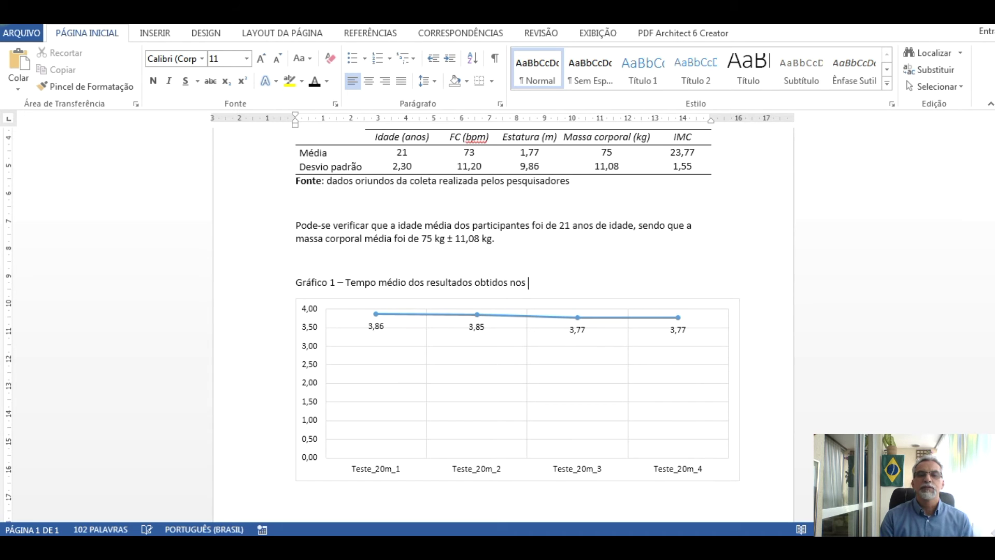
pyautogui.write('testes de')
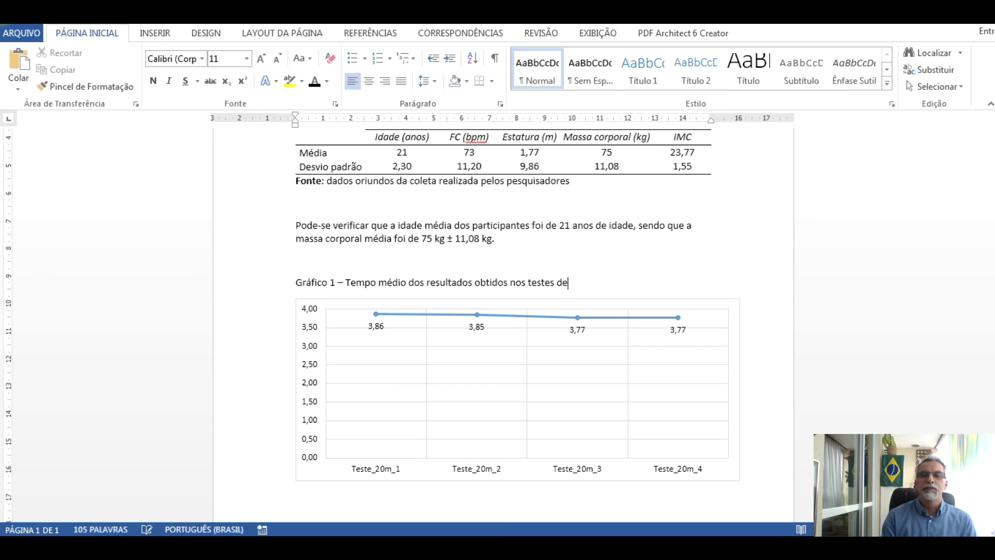
pyautogui.write(' velociad')
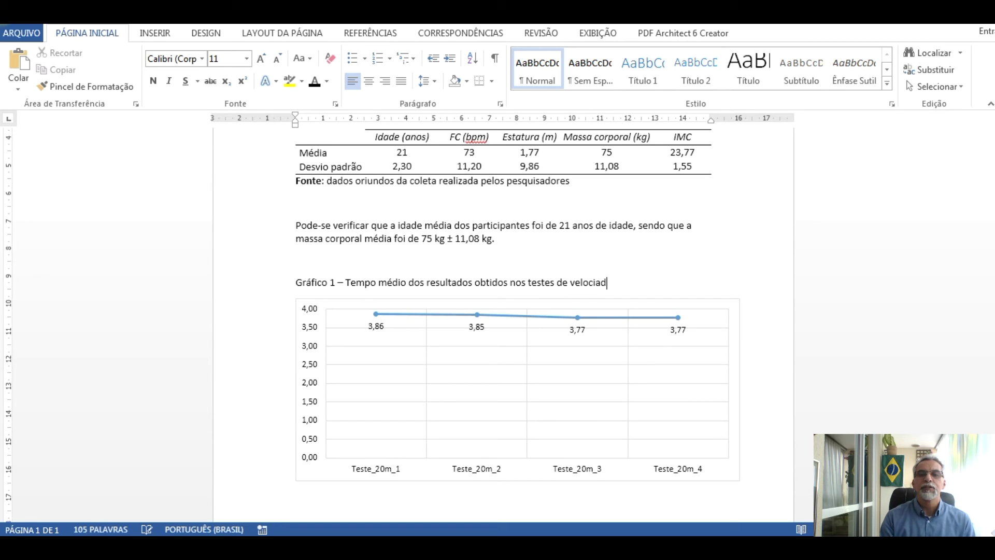
pyautogui.press('BackSpace')
pyautogui.press('BackSpace')
pyautogui.press('BackSpace')
pyautogui.write('dade (20m)')
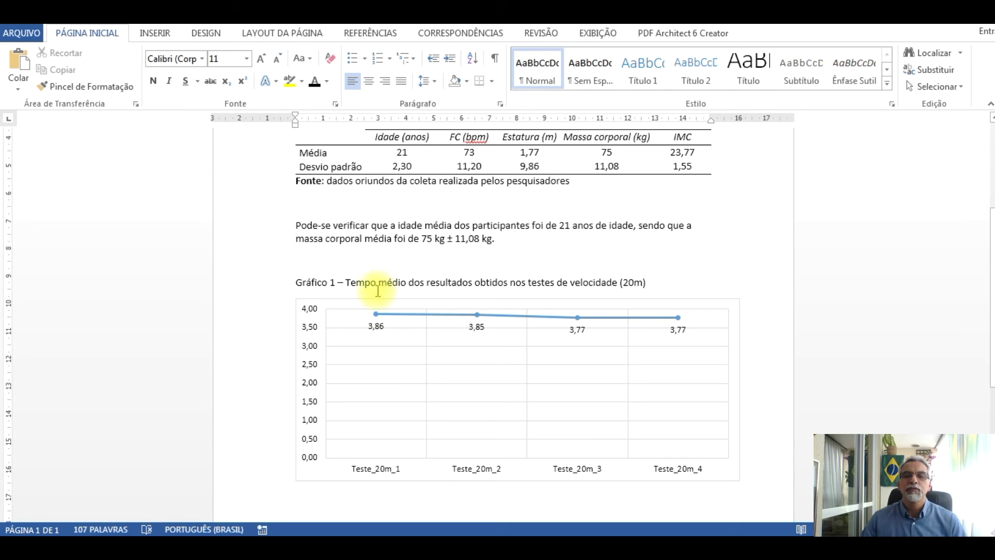
# Make "Gráfico 1" bold in the caption above the chart.
pyautogui.click(524, 283)
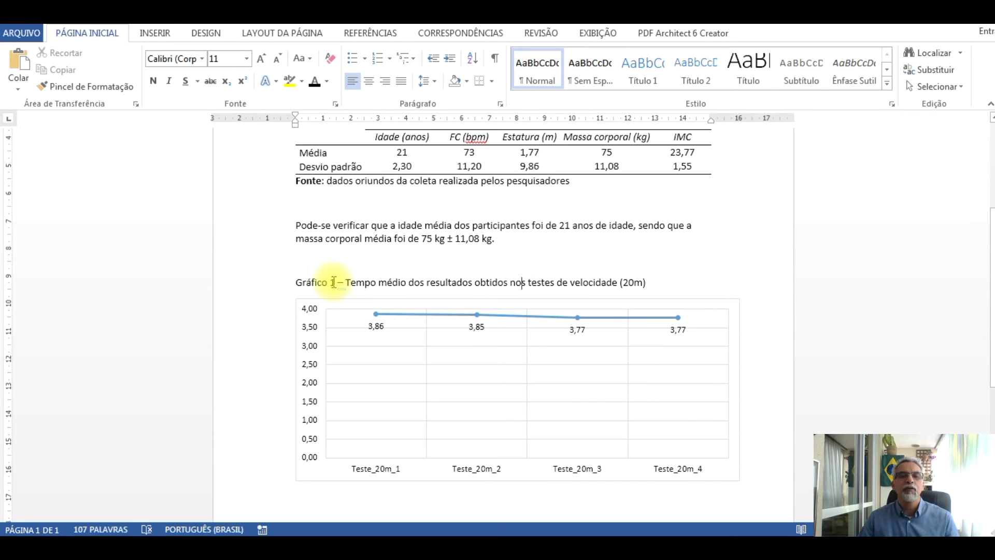
pyautogui.moveTo(335, 283); pyautogui.dragTo(283, 275)
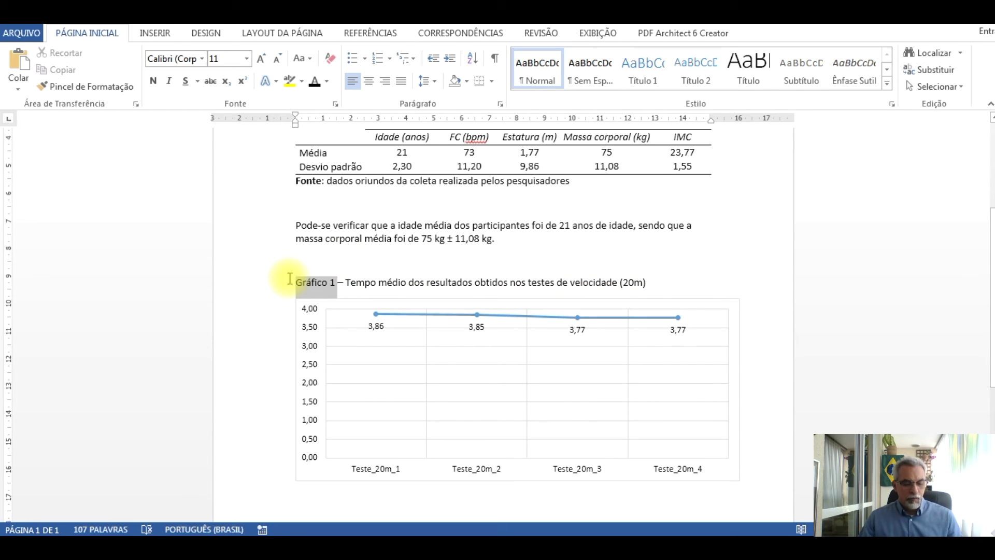
pyautogui.hotkey('ctrl', 'n')
# Start a paragraph above the chart caption, set off by empty lines, reading "O Gráfico 1 apresenta os resultados dos tempos obtidos".
pyautogui.click(396, 262)
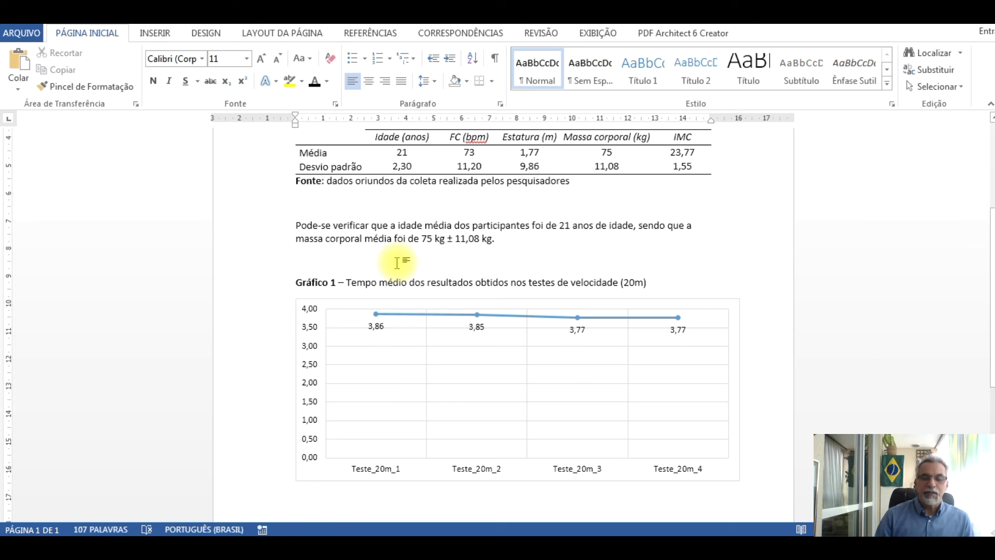
pyautogui.press('Return')
pyautogui.press('Return')
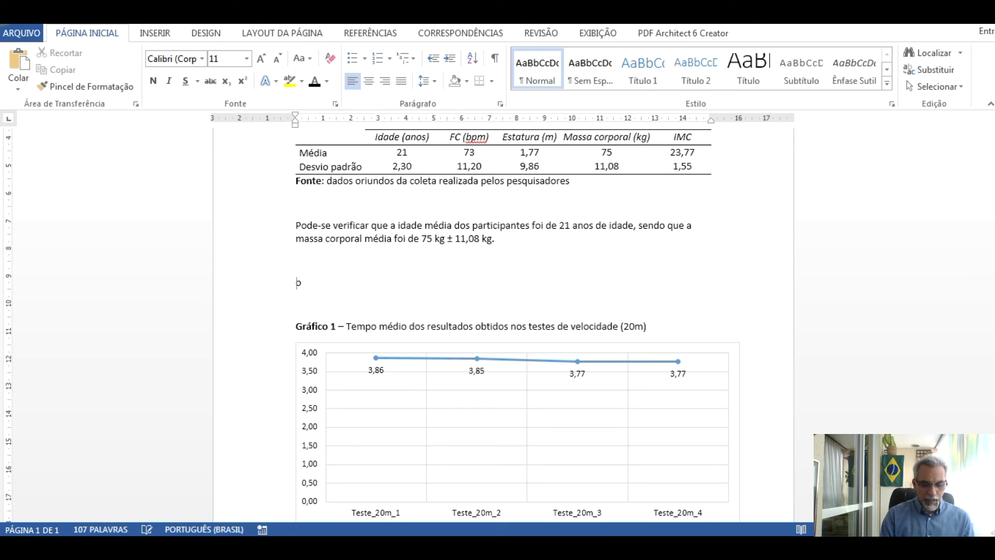
pyautogui.write('O Gráfico 1 ap')
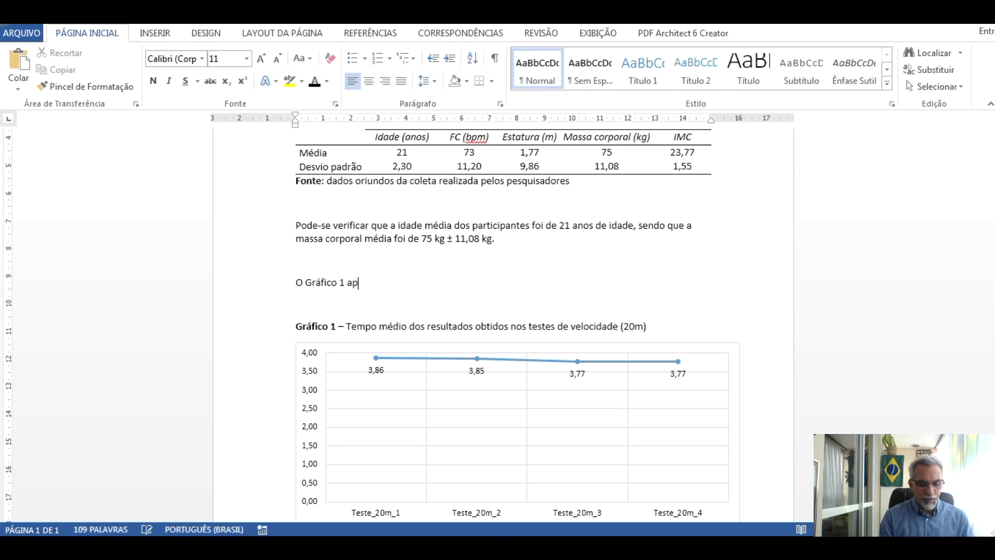
pyautogui.write('resenta o')
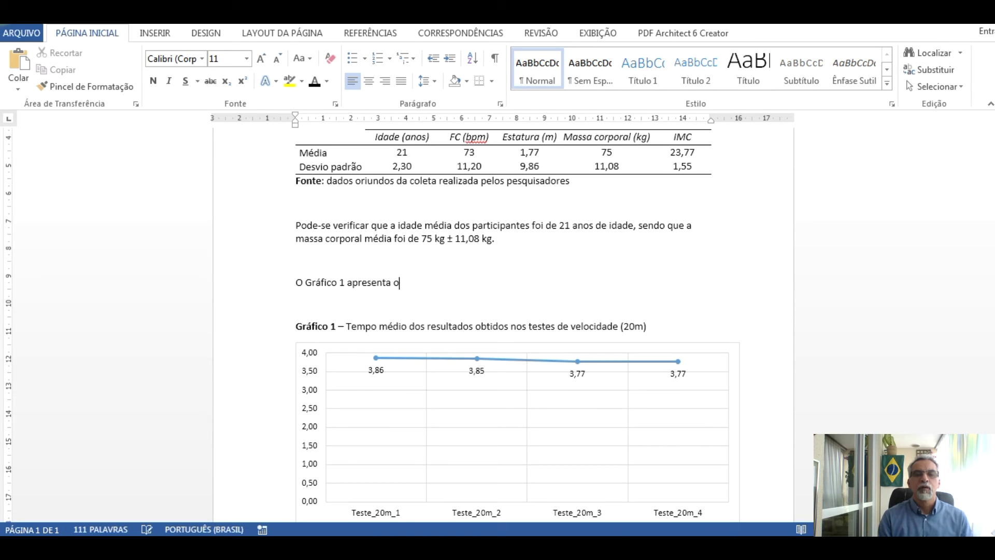
pyautogui.write('s resultados ')
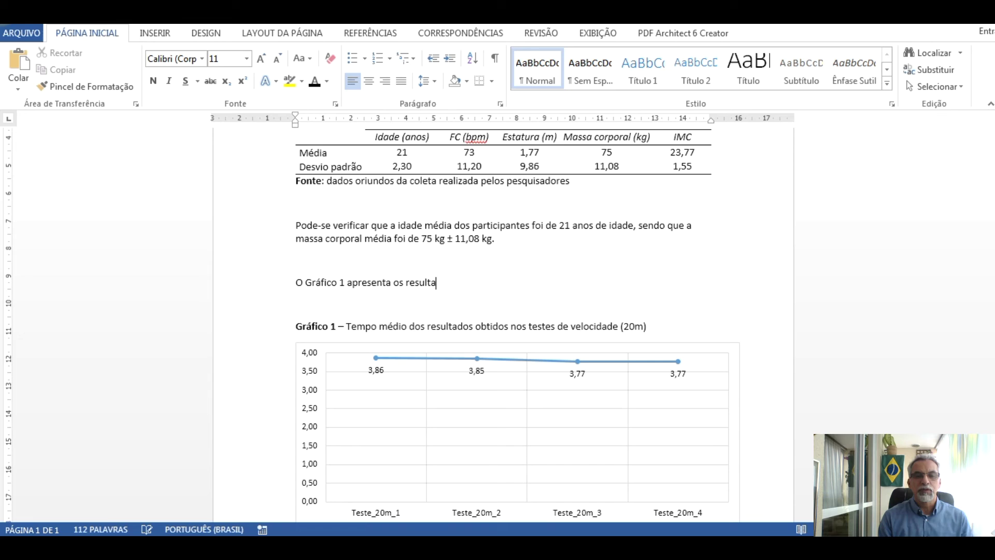
pyautogui.write('dos tempos')
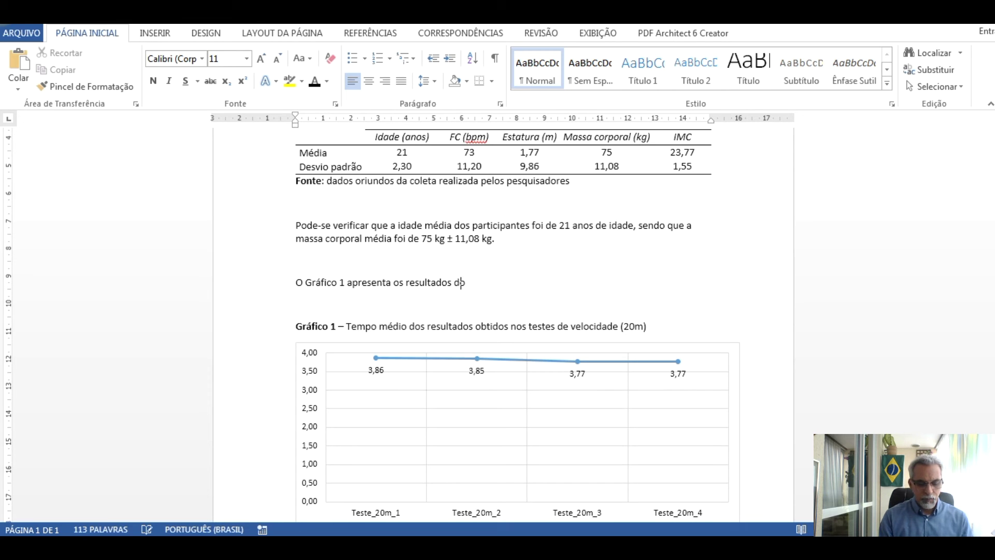
pyautogui.write(' obtidos')
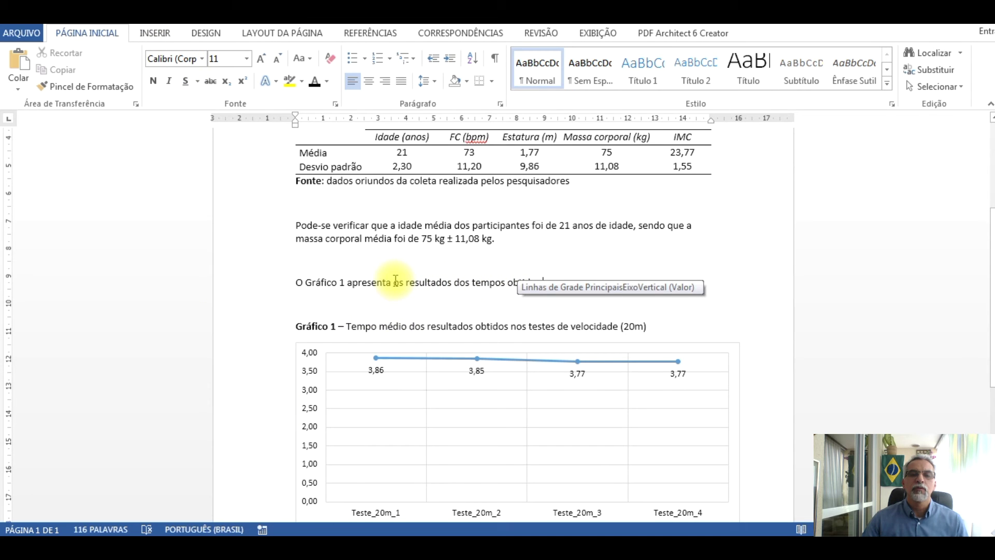
# Insert the word "médios" between "tempos" and "obtidos" in the new paragraph and return to the end of the sentence.
pyautogui.click(472, 285)
pyautogui.click(506, 284)
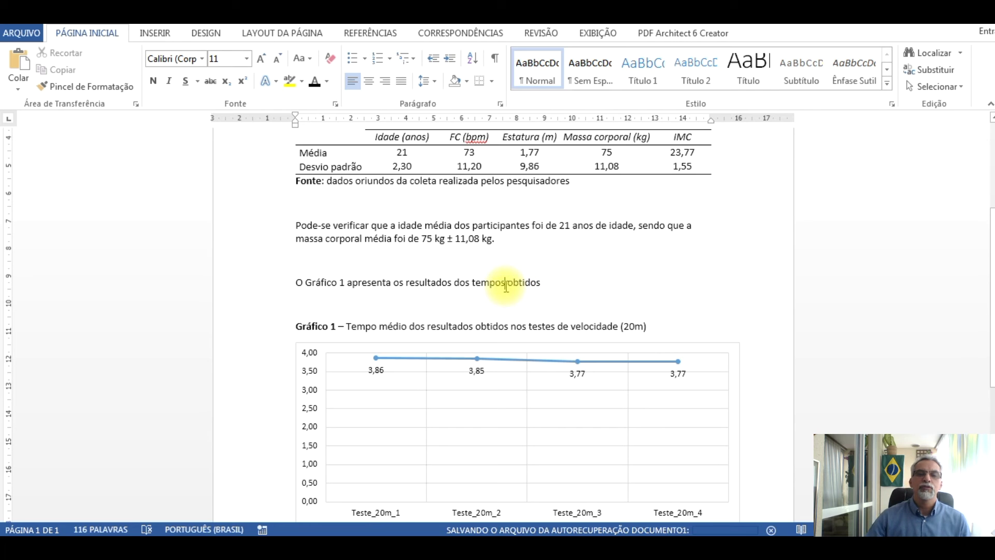
pyautogui.write('médio ')
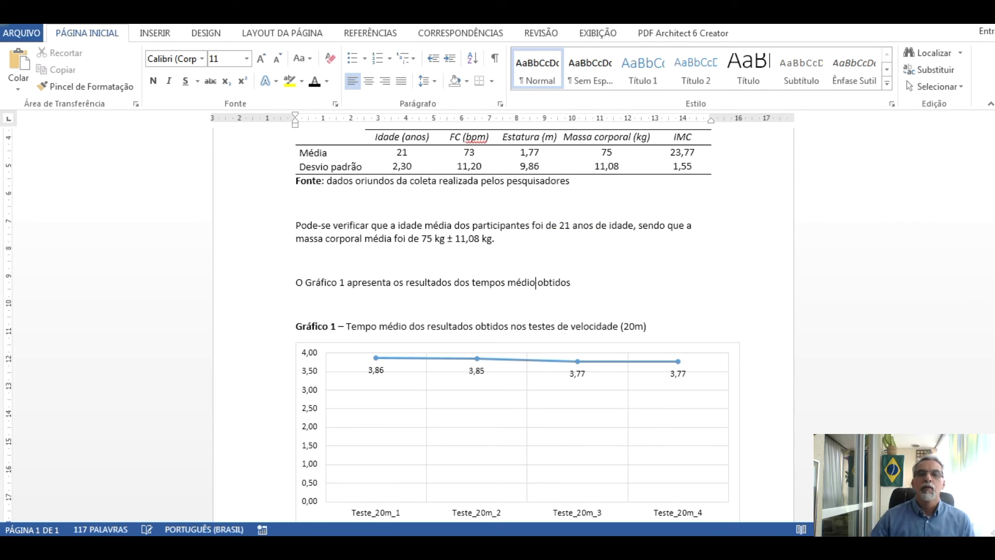
pyautogui.write('s')
pyautogui.click(594, 279)
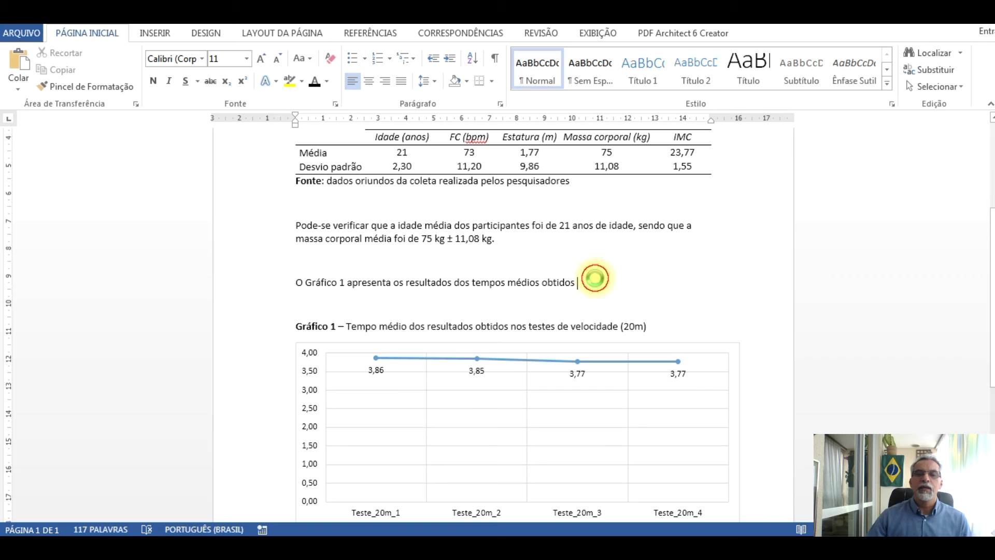
pyautogui.write('nas quat')
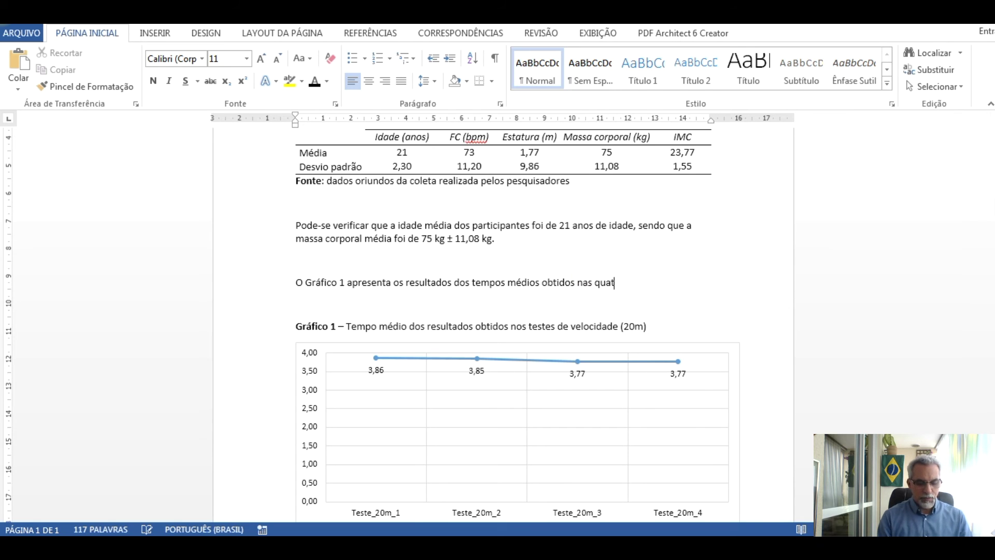
pyautogui.write('ro ab')
pyautogui.press('BackSpace')
pyautogui.write('valiaç')
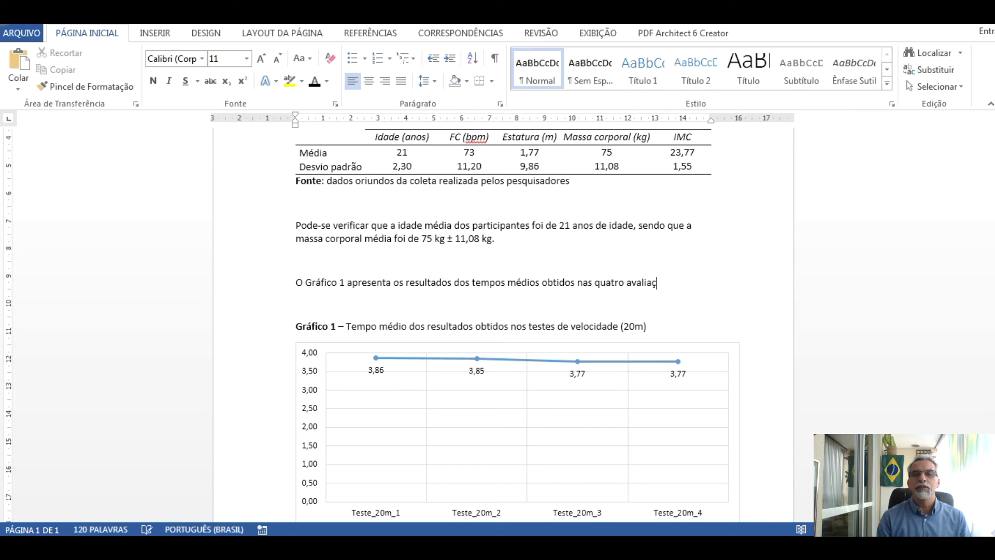
pyautogui.press('BackSpace')
pyautogui.press('BackSpace')
pyautogui.press('BackSpace')
pyautogui.press('BackSpace')
pyautogui.press('BackSpace')
pyautogui.press('BackSpace')
pyautogui.press('BackSpace')
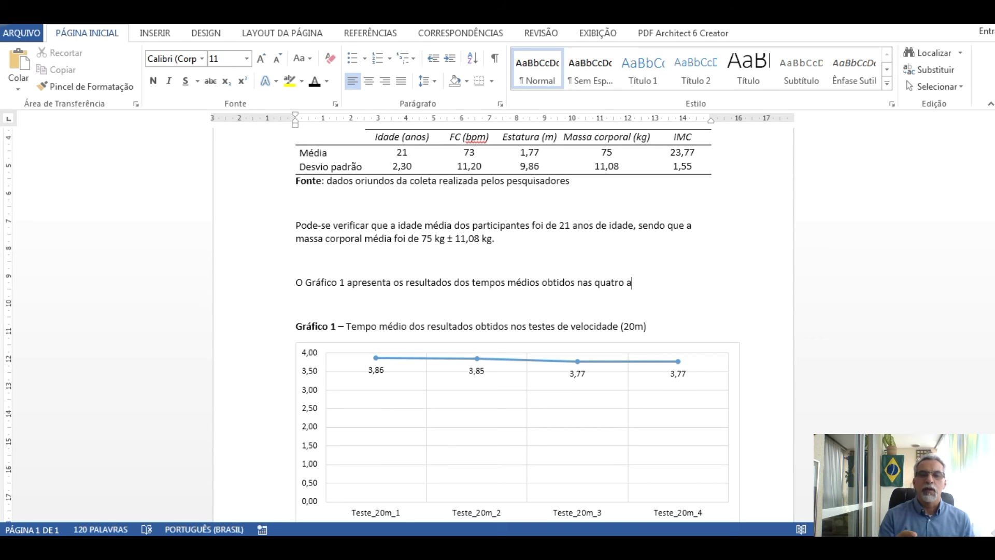
pyautogui.press('BackSpace')
pyautogui.press('BackSpace')
pyautogui.press('BackSpace')
pyautogui.press('BackSpace')
pyautogui.press('BackSpace')
pyautogui.press('BackSpace')
pyautogui.press('BackSpace')
pyautogui.press('BackSpace')
pyautogui.press('BackSpace')
pyautogui.press('BackSpace')
# Finish the sentence with "nos testes de velocidade realizados em quatro momentos diferentes." and make its "Gráfico 1" reference bold.
pyautogui.write('nos testes de ')
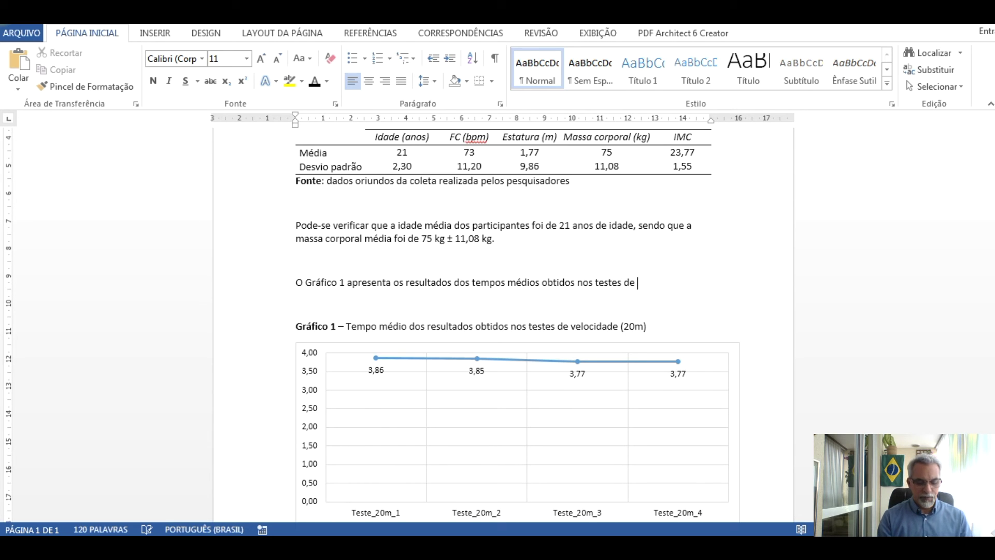
pyautogui.write('velocidade')
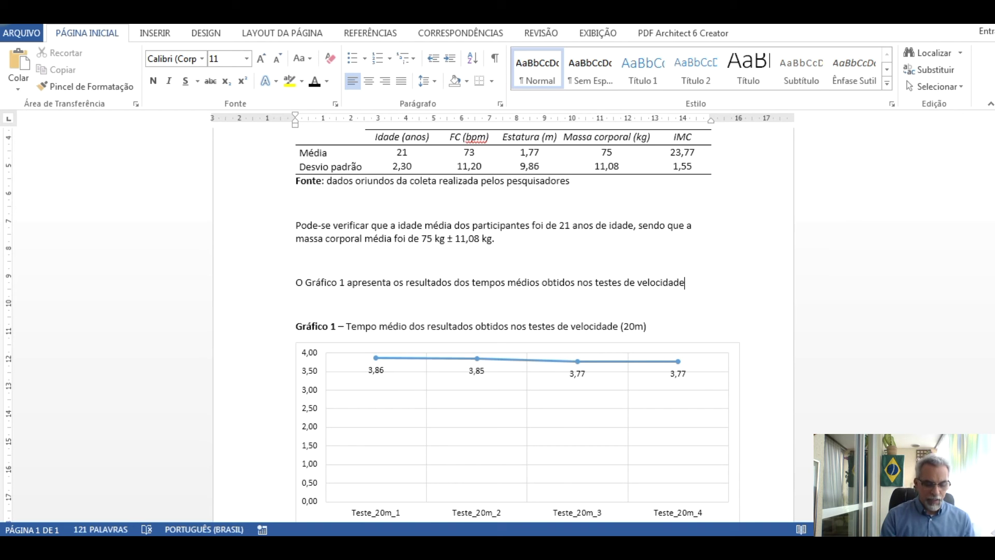
pyautogui.write(' reaizado')
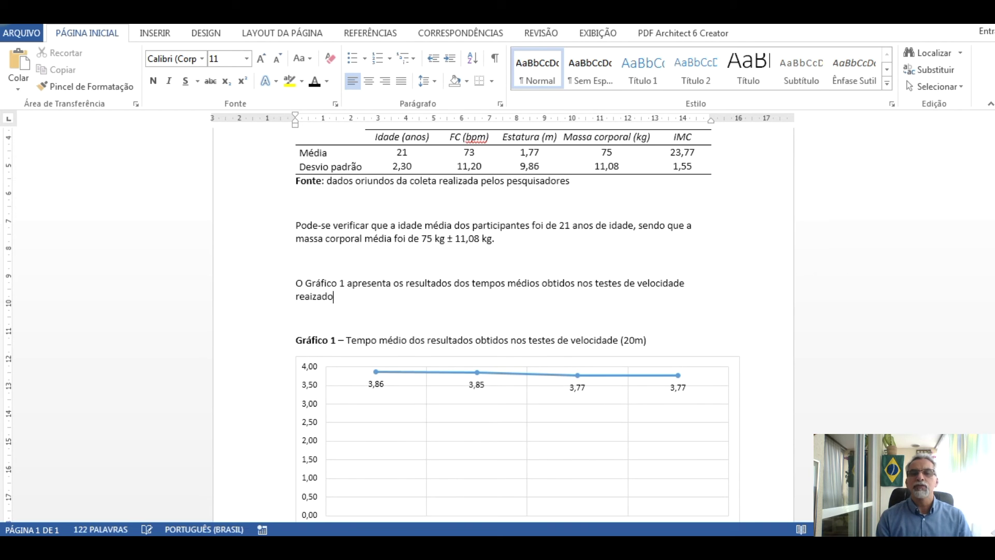
pyautogui.write('s em')
pyautogui.press('BackSpace')
pyautogui.press('BackSpace')
pyautogui.press('BackSpace')
pyautogui.press('BackSpace')
pyautogui.press('BackSpace')
pyautogui.press('BackSpace')
pyautogui.press('BackSpace')
pyautogui.press('BackSpace')
pyautogui.press('BackSpace')
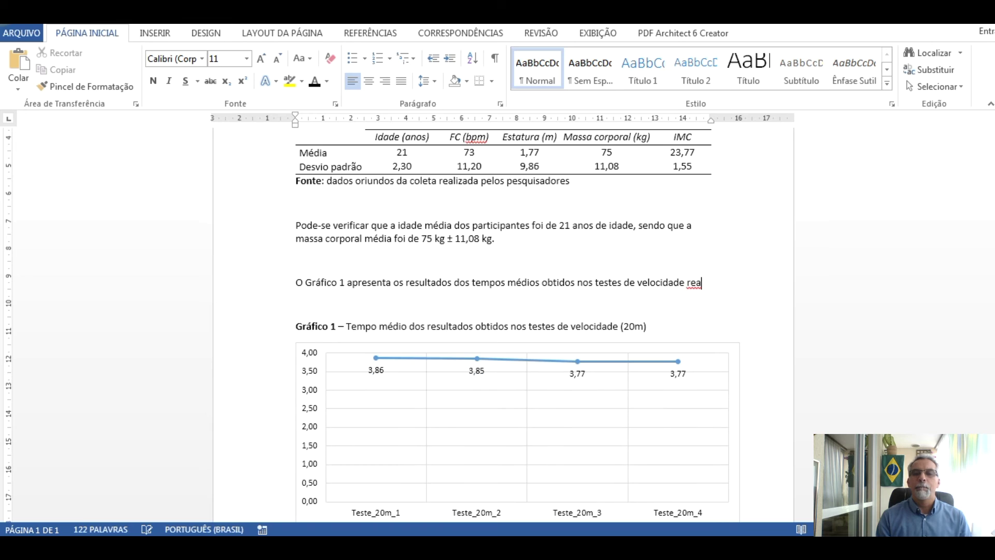
pyautogui.write('lizados e')
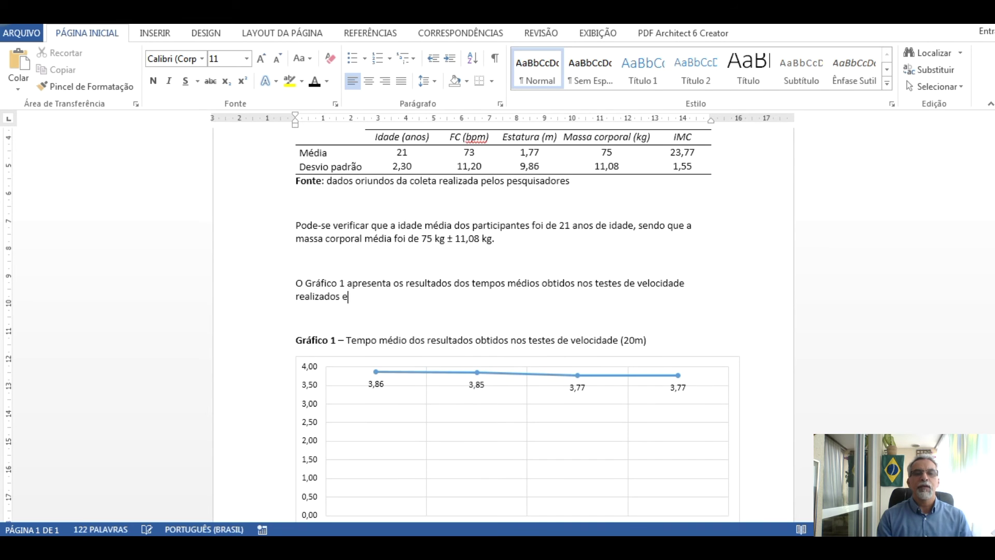
pyautogui.write('m quatro m')
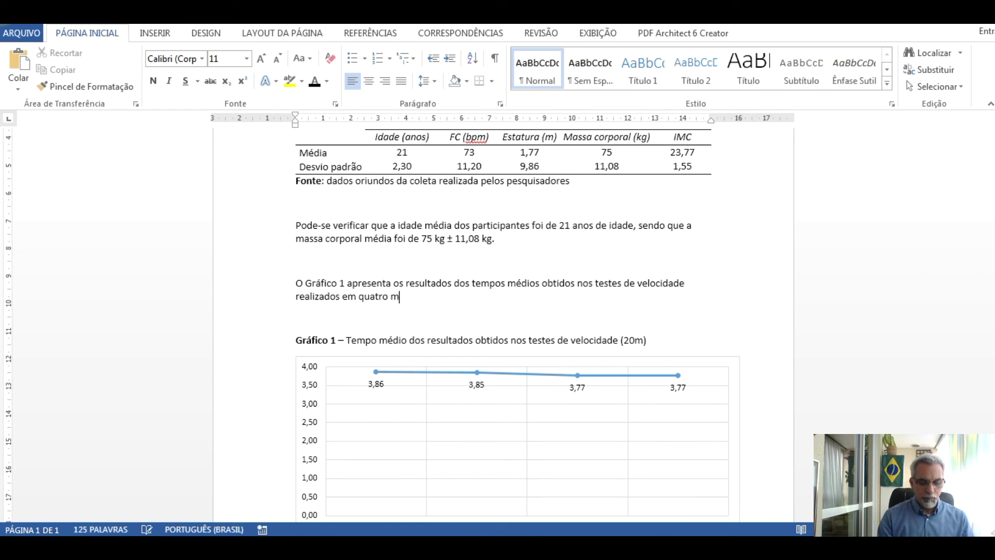
pyautogui.write('omentos diferentes.')
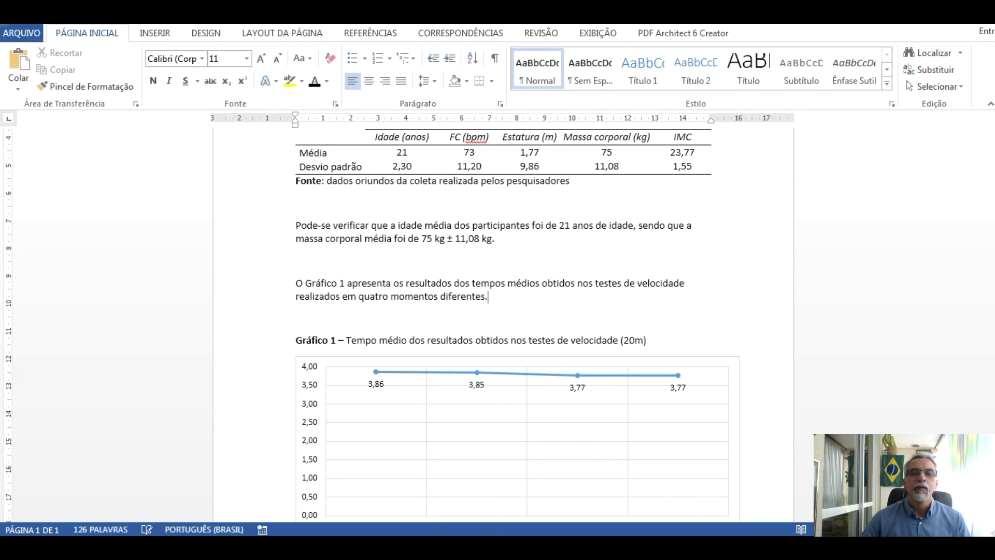
pyautogui.moveTo(306, 283); pyautogui.dragTo(346, 284)
pyautogui.hotkey('ctrl', 'n')
# Add a new line directly after the chart.
pyautogui.scroll(-5, 373, 288)
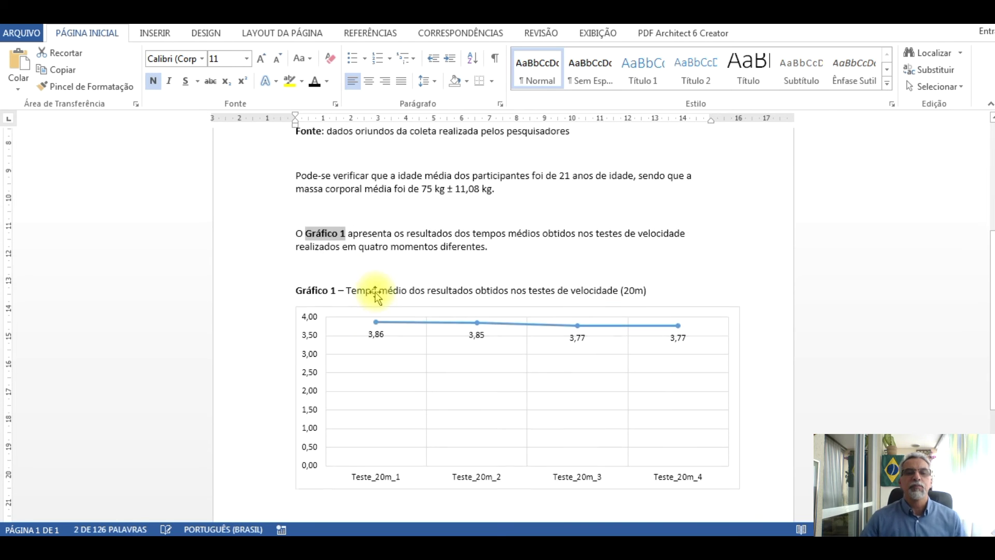
pyautogui.click(392, 436)
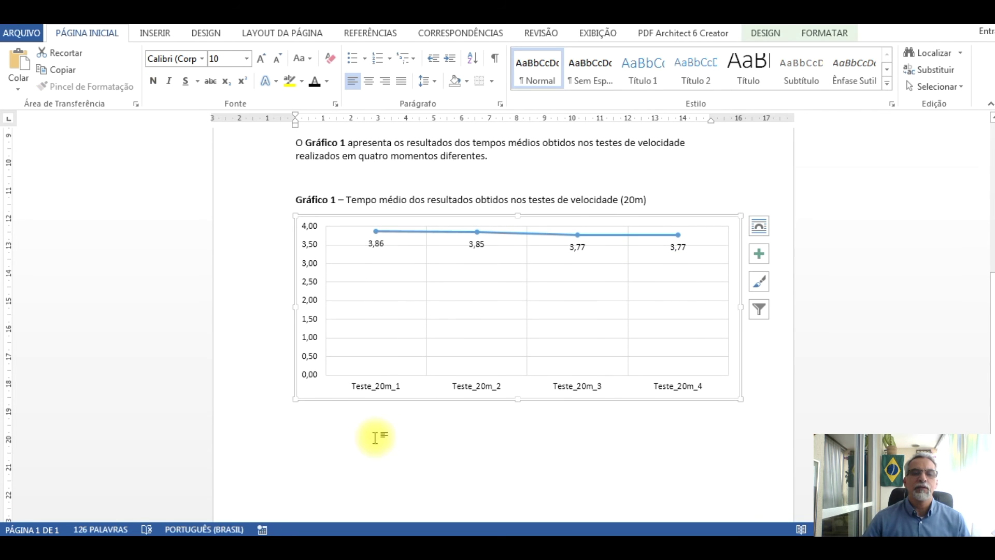
pyautogui.click(750, 396)
pyautogui.press('Return')
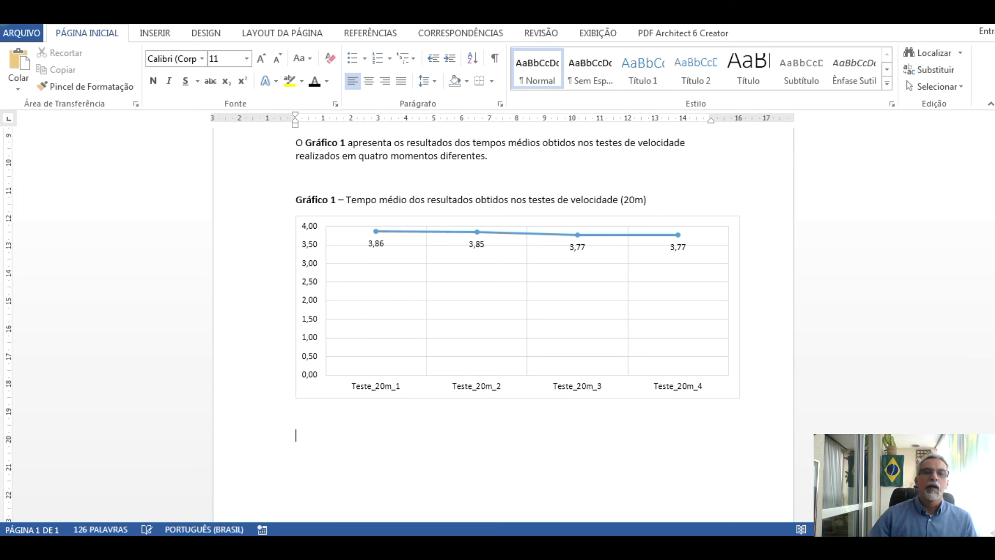
# Copy the table's source note "Fonte: dados oriundos da coleta realizada pelos pesquisadores" to just below the chart and add a line break after it.
pyautogui.scroll(3, 342, 249)
pyautogui.click(248, 151)
pyautogui.hotkey('ctrl', 'c')
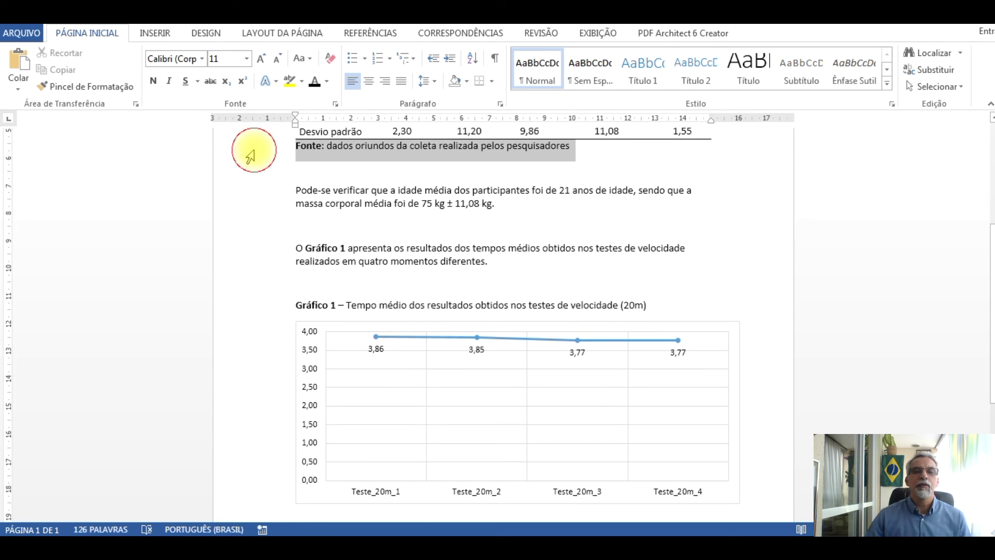
pyautogui.scroll(-3, 311, 371)
pyautogui.click(362, 407)
pyautogui.hotkey('ctrl', 'v')
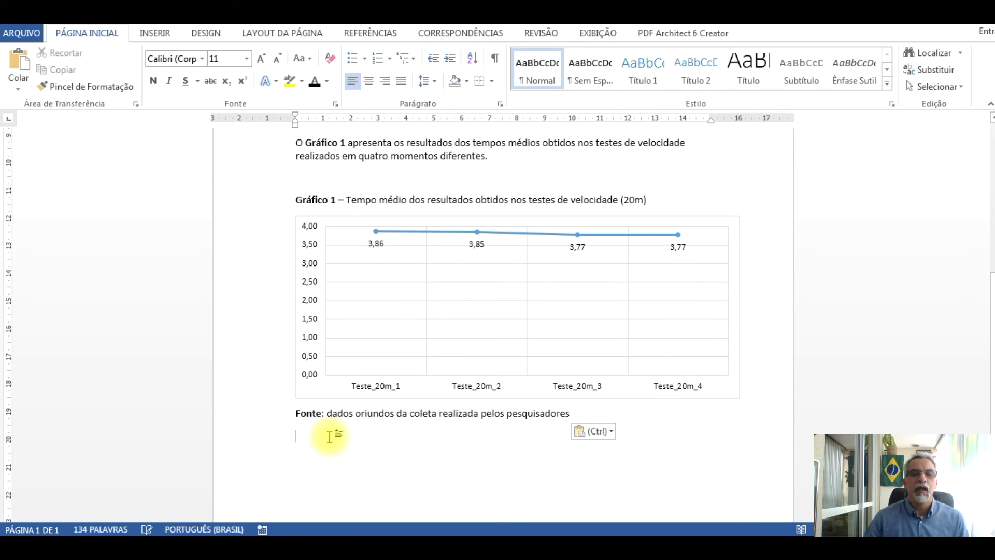
pyautogui.press('Return')
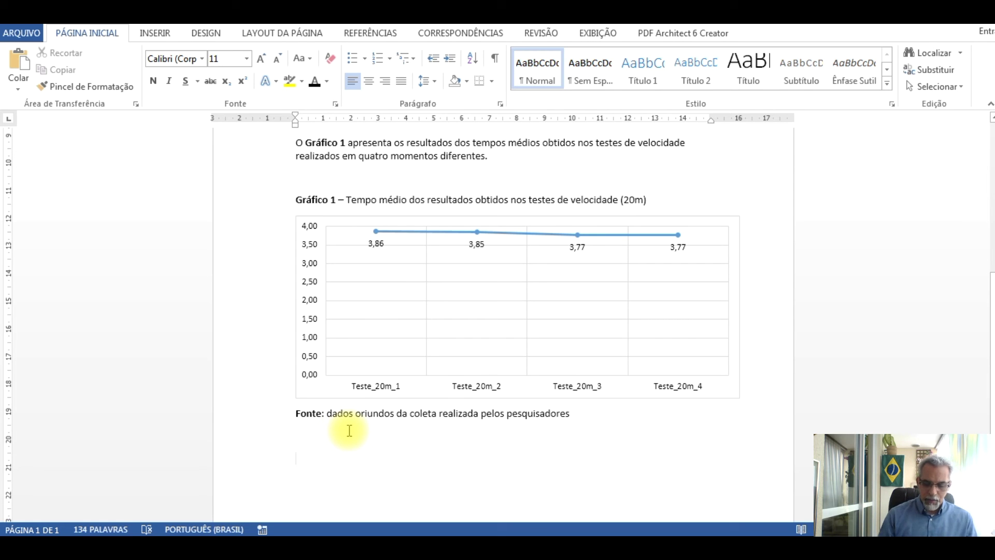
# Start a new paragraph below the chart's source note with "Observou-se que o resultado".
pyautogui.write('Obtev')
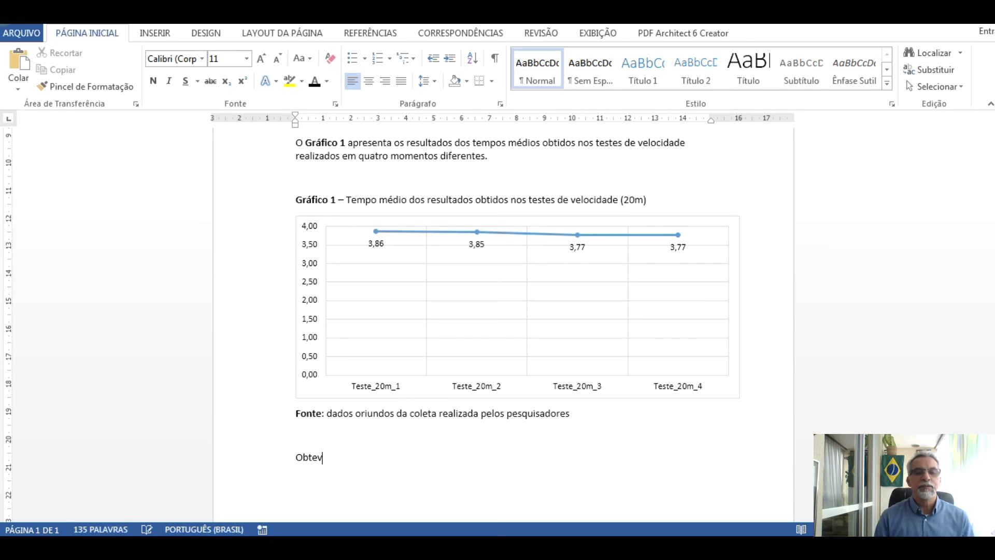
pyautogui.press('BackSpace')
pyautogui.write('ser')
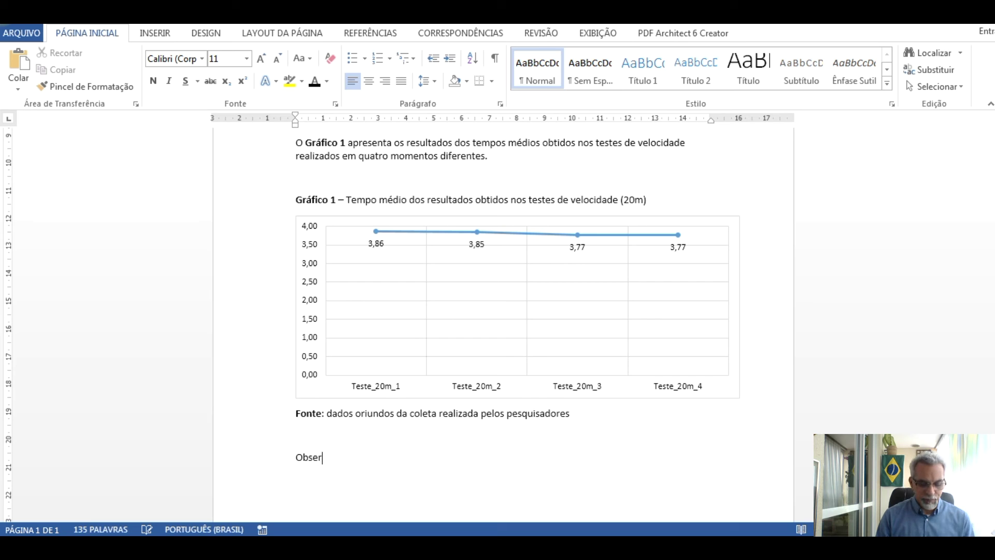
pyautogui.write('vou-se que o resultado')
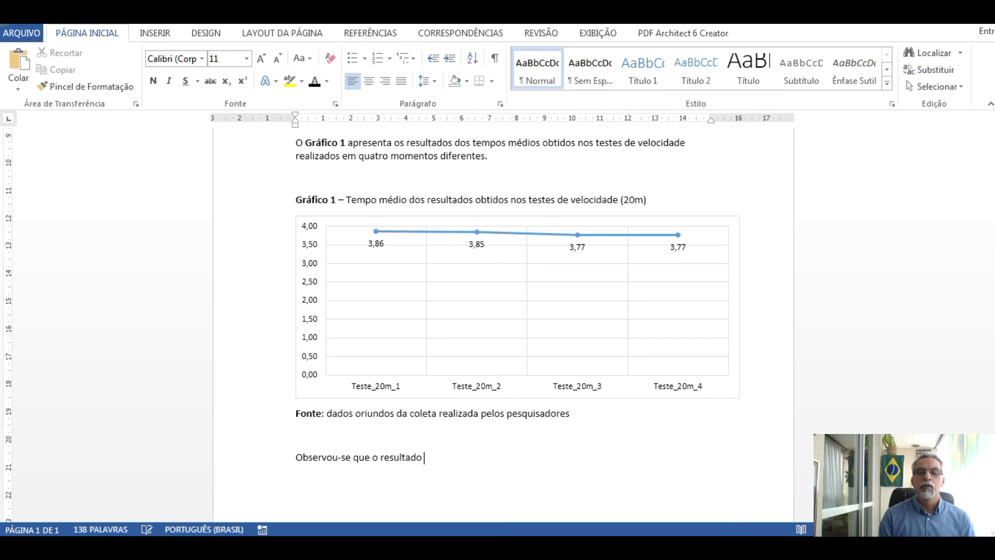
# Replace "o resultado" in the new paragraph with "a média dos".
pyautogui.press('BackSpace')
pyautogui.press('BackSpace')
pyautogui.press('BackSpace')
pyautogui.press('BackSpace')
pyautogui.press('BackSpace')
pyautogui.press('BackSpace')
pyautogui.press('BackSpace')
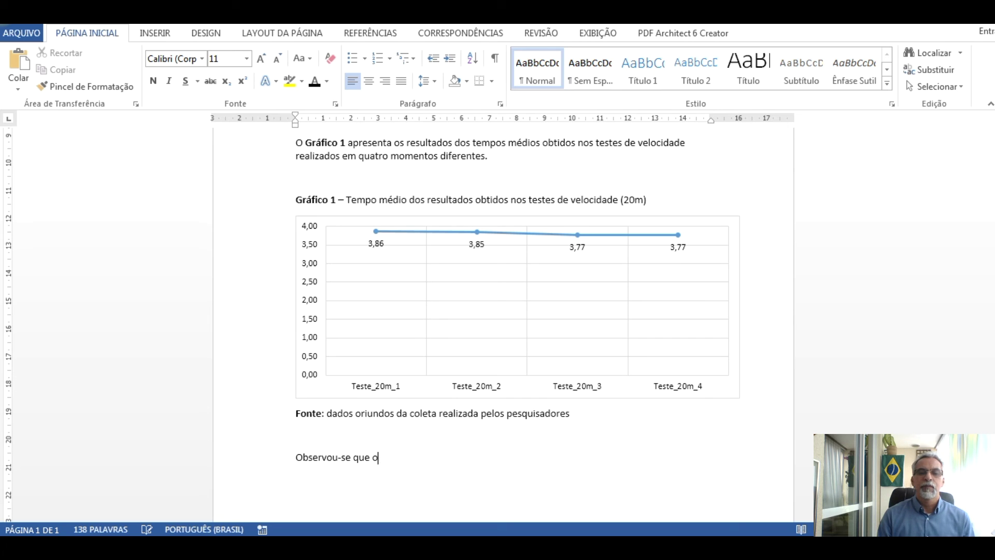
pyautogui.write('a média')
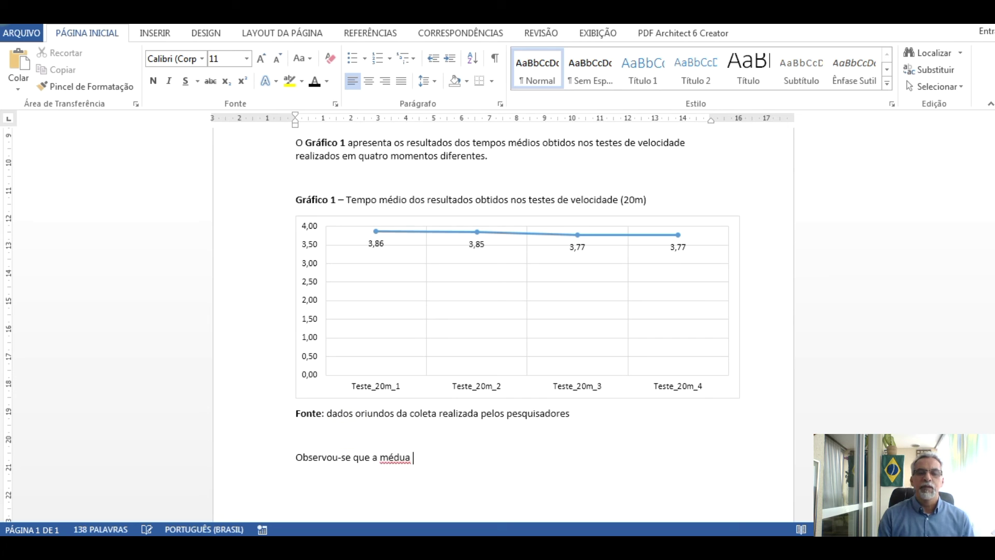
pyautogui.press('BackSpace')
pyautogui.press('BackSpace')
pyautogui.write('ia dos')
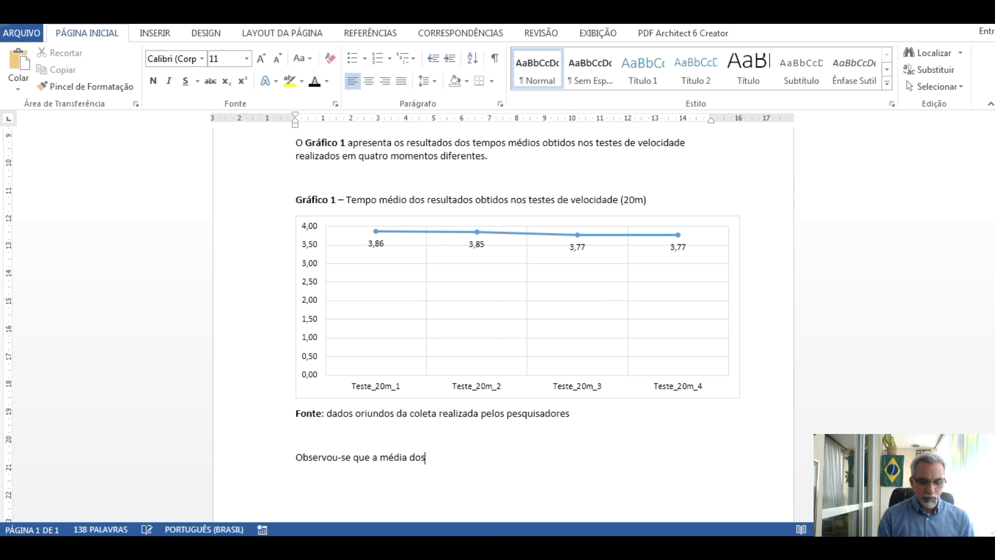
# Reword the text after "Observou-se que" to "o tempo médio nos testes velocidade".
pyautogui.press('BackSpace')
pyautogui.press('BackSpace')
pyautogui.press('BackSpace')
pyautogui.press('BackSpace')
pyautogui.press('BackSpace')
pyautogui.press('BackSpace')
pyautogui.press('BackSpace')
pyautogui.press('BackSpace')
pyautogui.press('BackSpace')
pyautogui.press('BackSpace')
pyautogui.press('BackSpace')
pyautogui.press('BackSpace')
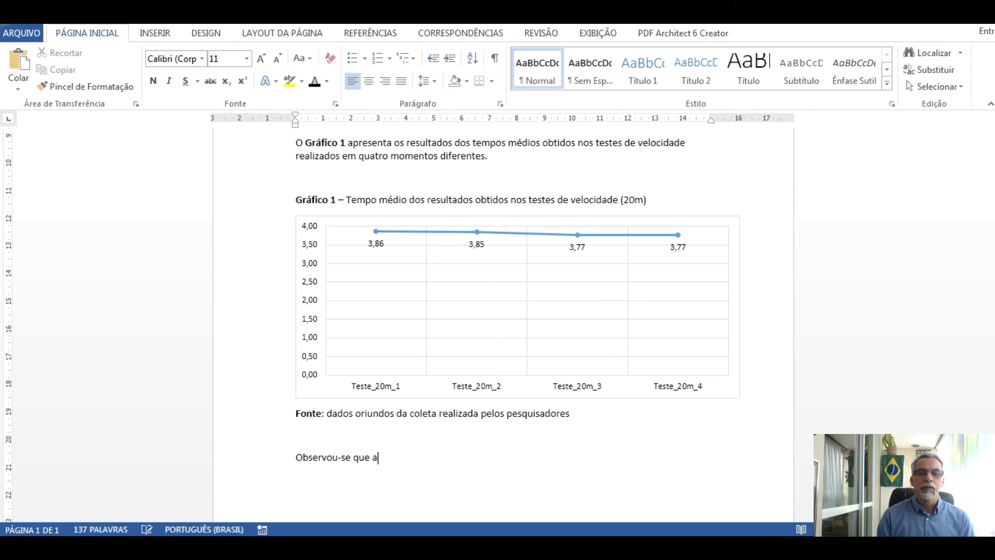
pyautogui.write('o tempo médio')
pyautogui.write(' do')
pyautogui.press('BackSpace')
pyautogui.press('BackSpace')
pyautogui.write('nos teste')
pyautogui.press('BackSpace')
pyautogui.write('tes velocidade')
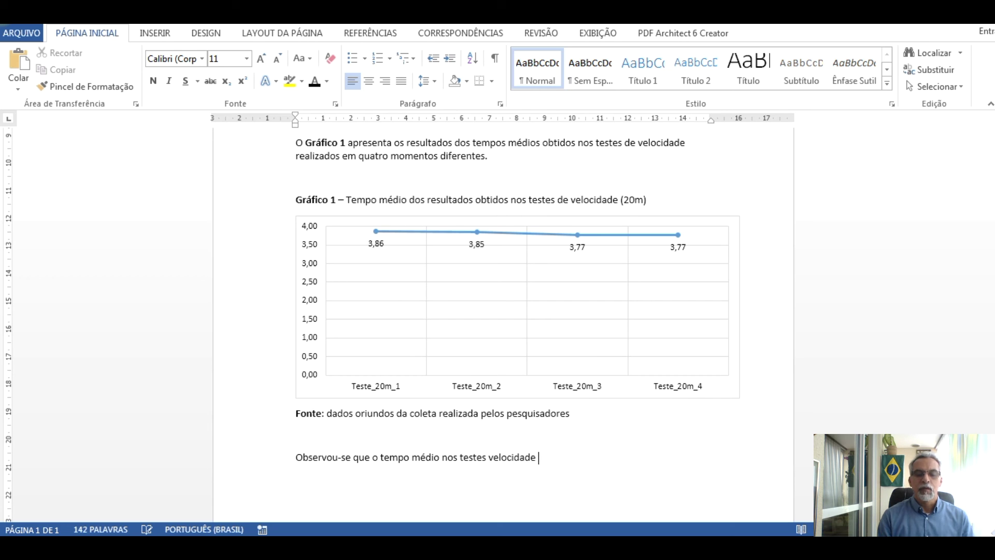
# Finish the sentence with "sofreram diminuição em cada um dos momentos de avaliação.".
pyautogui.write(' sof')
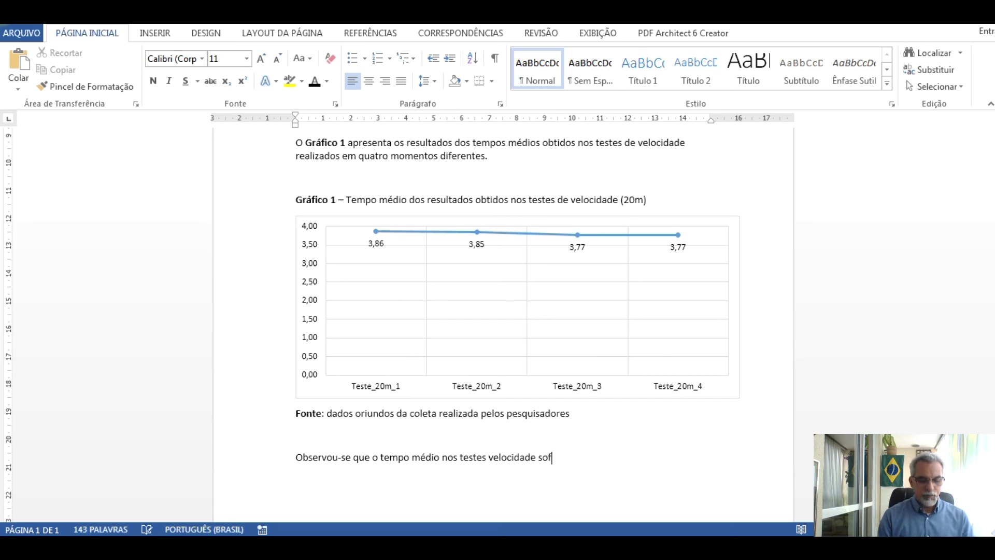
pyautogui.write('reram ')
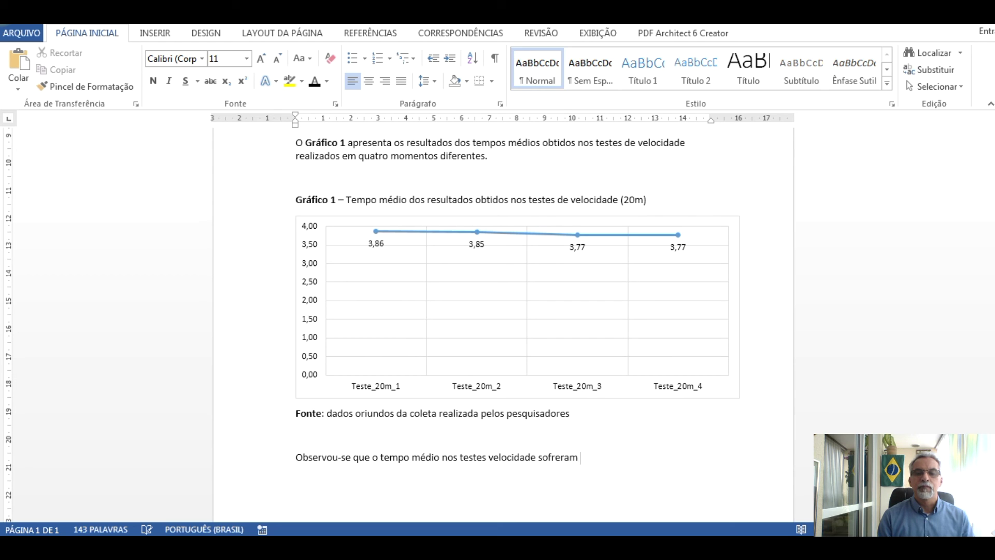
pyautogui.write('dimin')
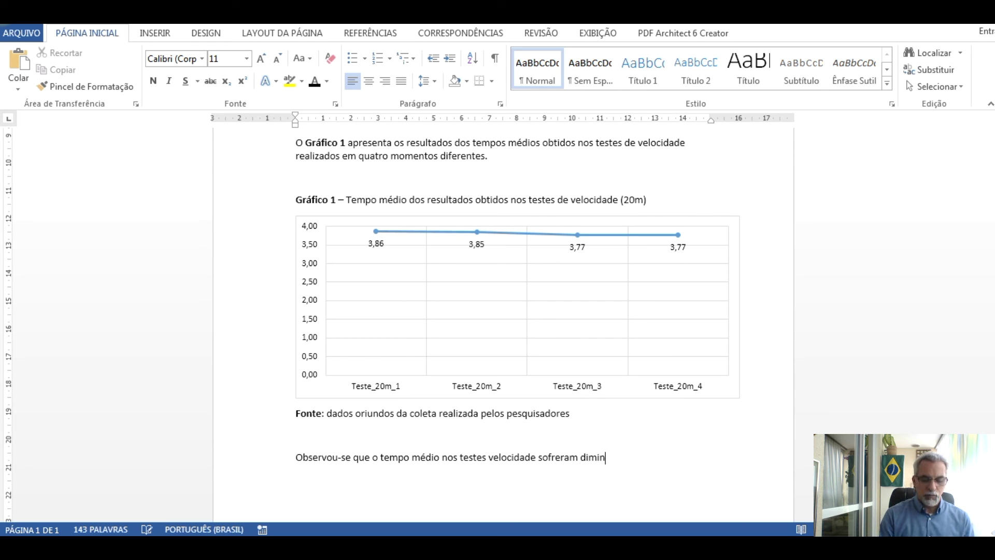
pyautogui.write('uição em cada um')
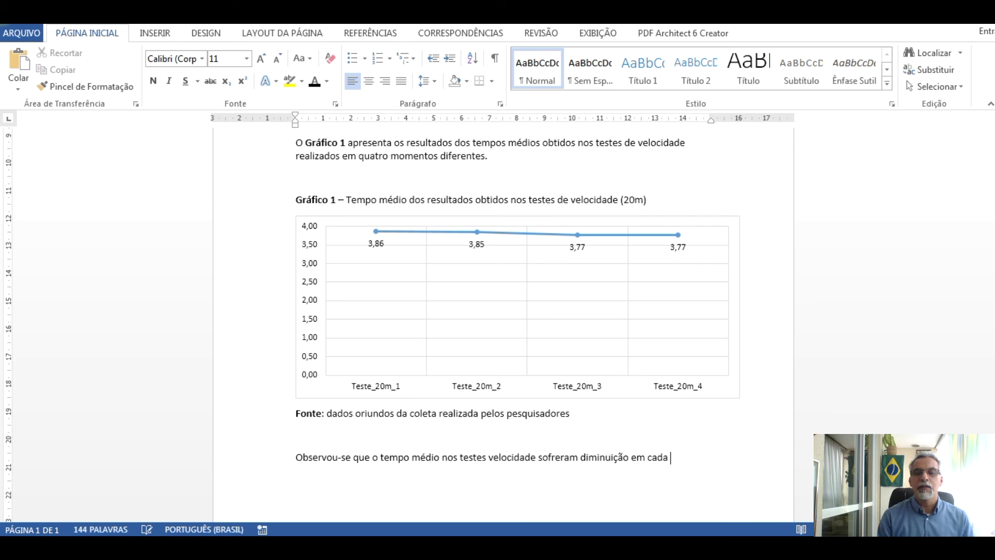
pyautogui.write('mom')
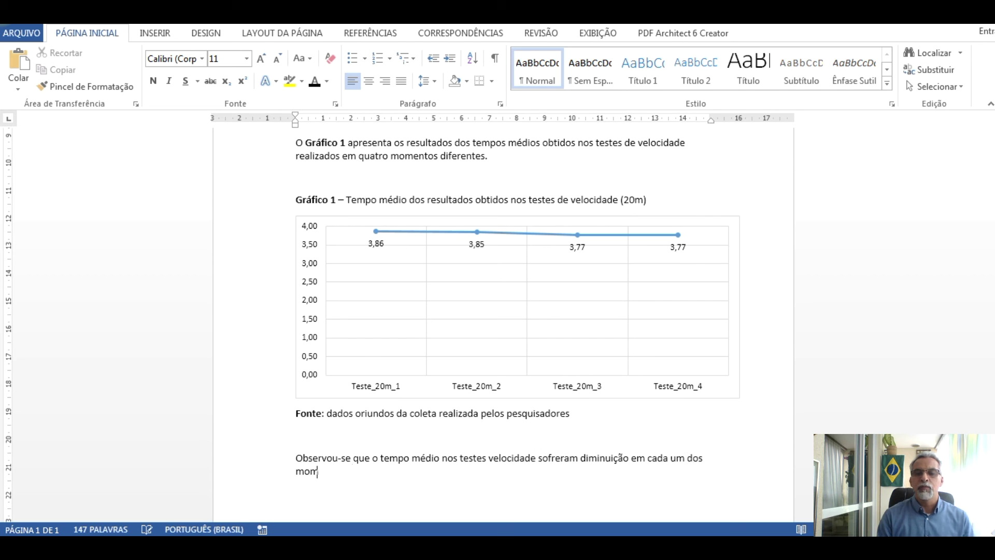
pyautogui.write('entos de avaliação.')
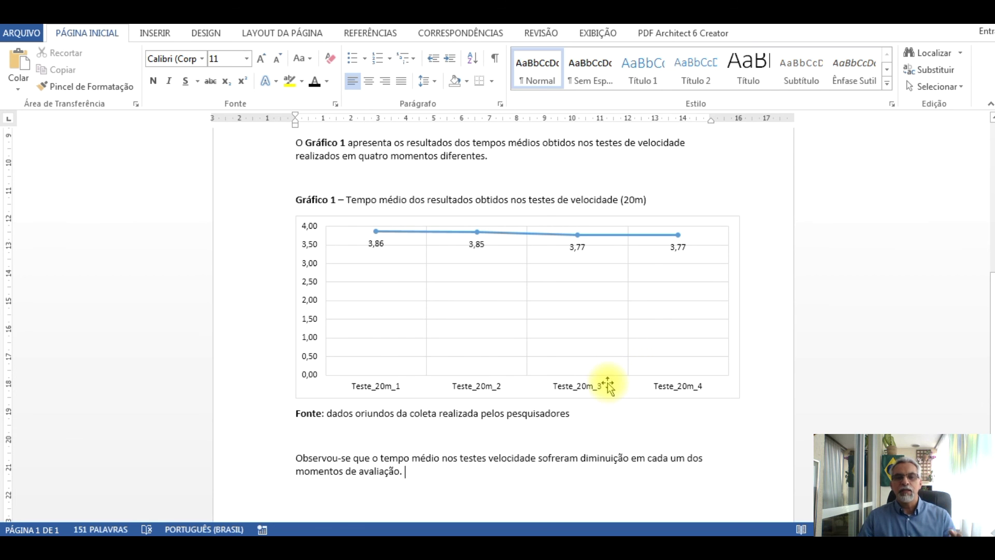
# Review the report from start to end, selecting each introductory paragraph, the captioned table, the chart and the explanatory paragraphs in turn.
pyautogui.scroll(2, 608, 386)
pyautogui.scroll(8, 608, 384)
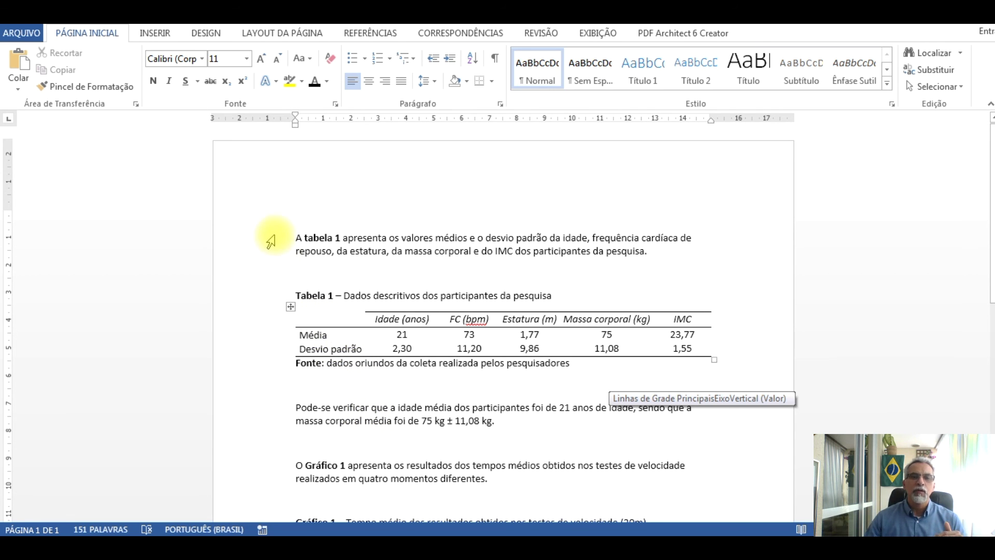
pyautogui.moveTo(269, 237); pyautogui.dragTo(270, 263)
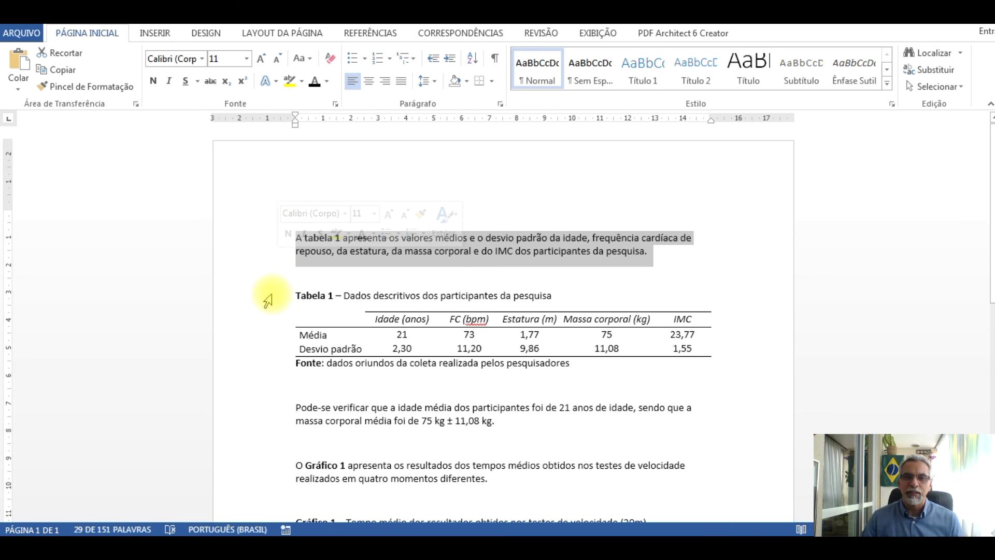
pyautogui.moveTo(269, 296); pyautogui.dragTo(277, 369)
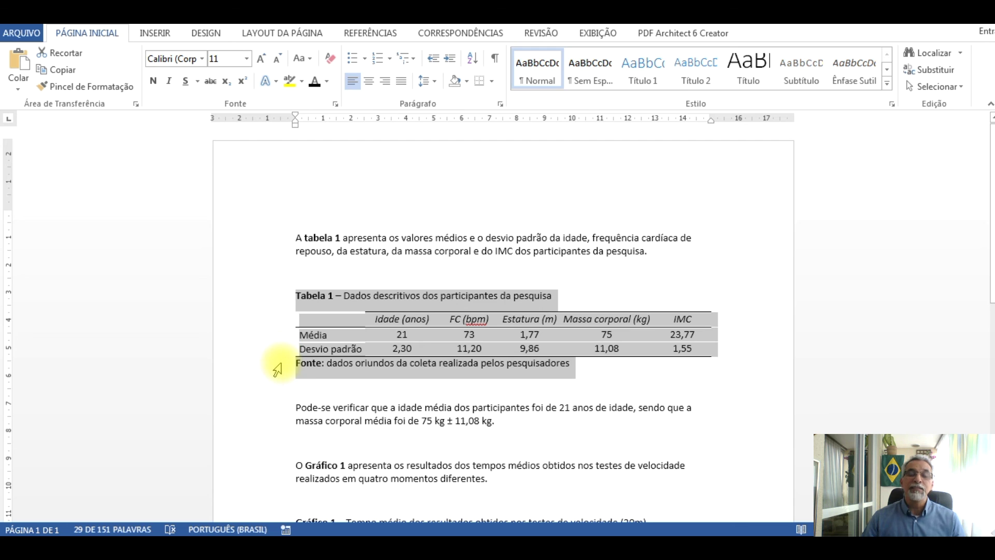
pyautogui.moveTo(262, 408); pyautogui.dragTo(269, 429)
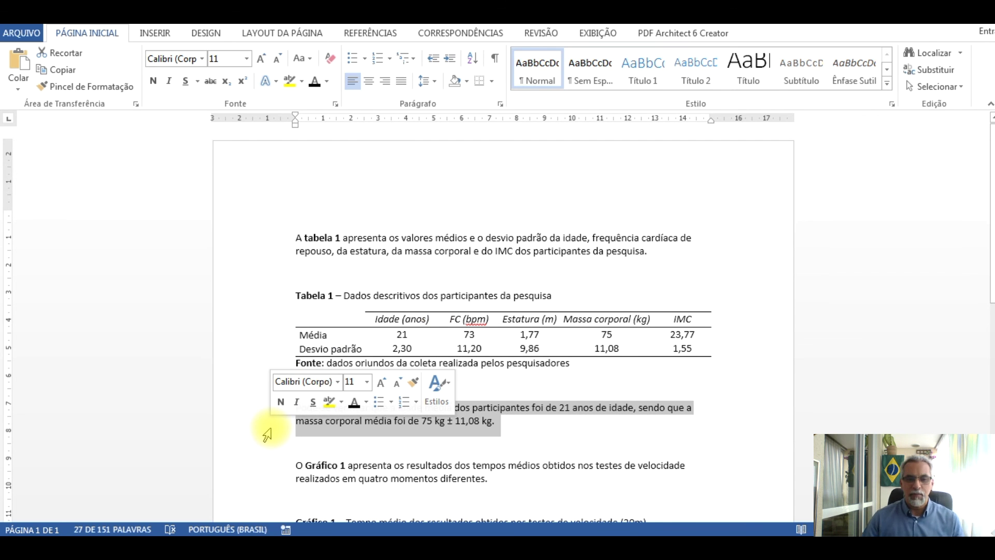
pyautogui.scroll(-4, 267, 430)
pyautogui.moveTo(267, 325); pyautogui.dragTo(270, 355)
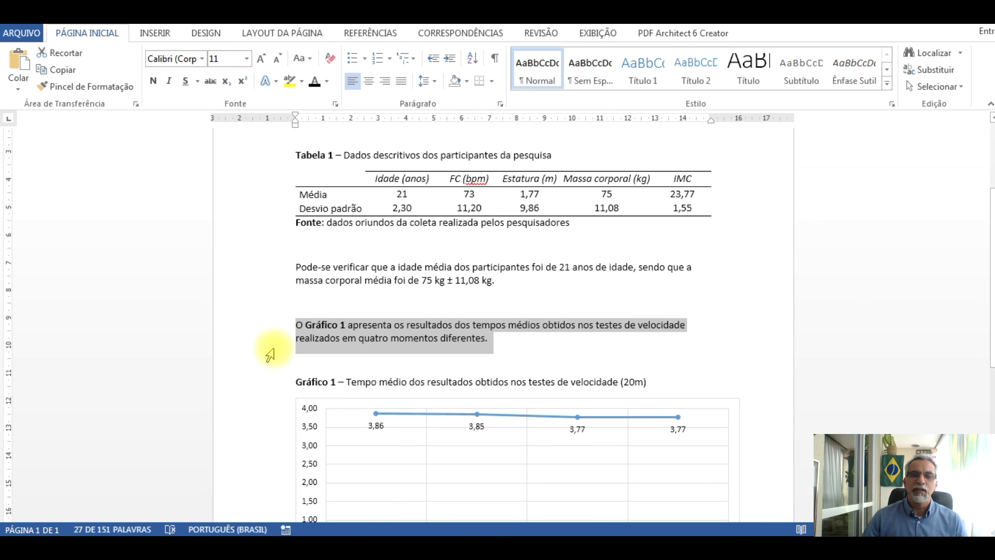
pyautogui.scroll(-3, 270, 358)
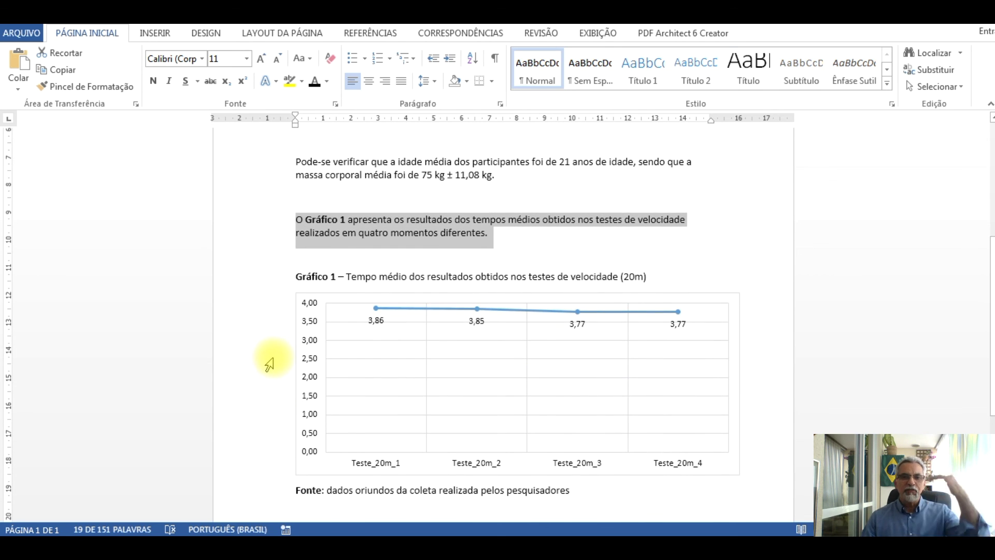
pyautogui.click(268, 363)
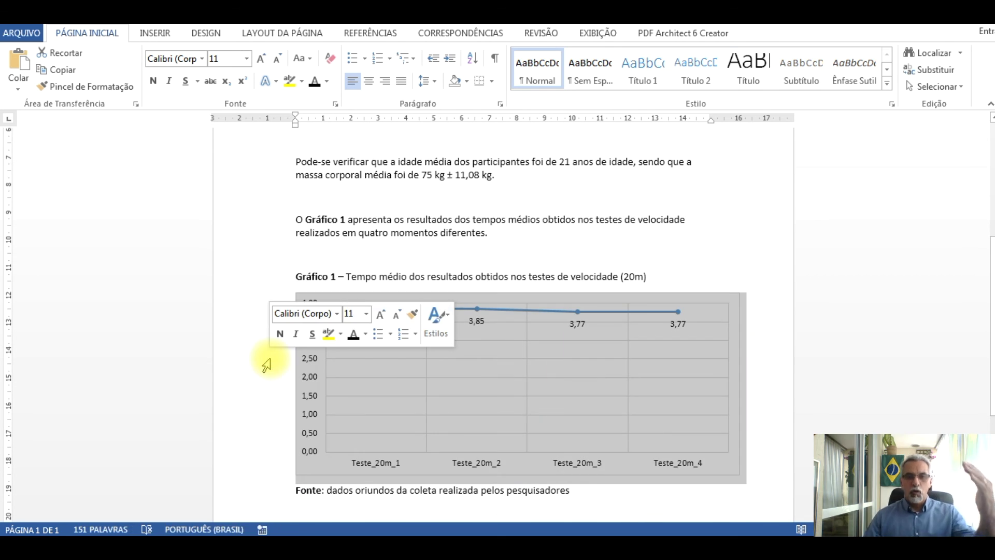
pyautogui.scroll(-5, 260, 389)
pyautogui.moveTo(258, 359); pyautogui.dragTo(259, 382)
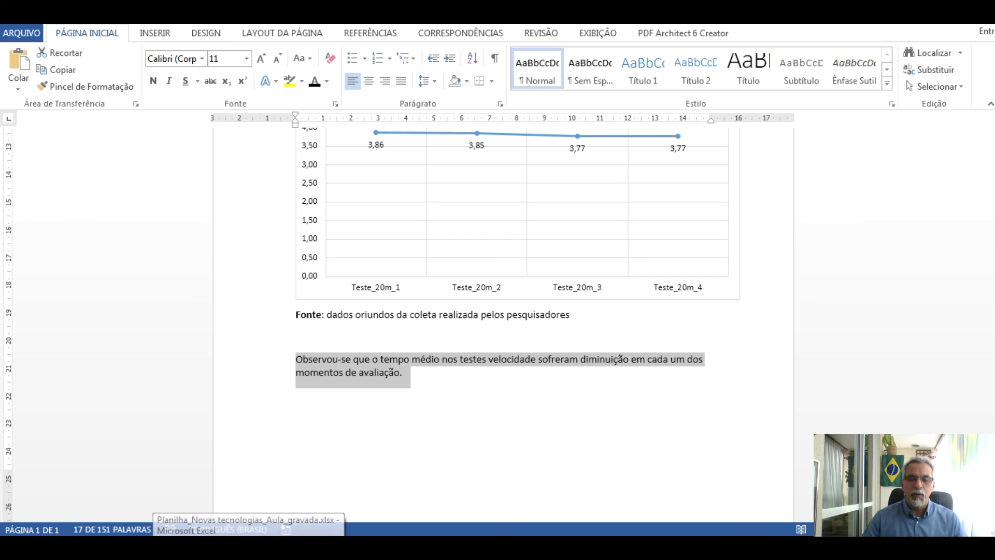
# Switch to the Excel workbook and fill objective 4, "Gerar um relatório a partir dos dados" (B12:I12), with yellow on the Objetivos sheet.
pyautogui.click(249, 557)
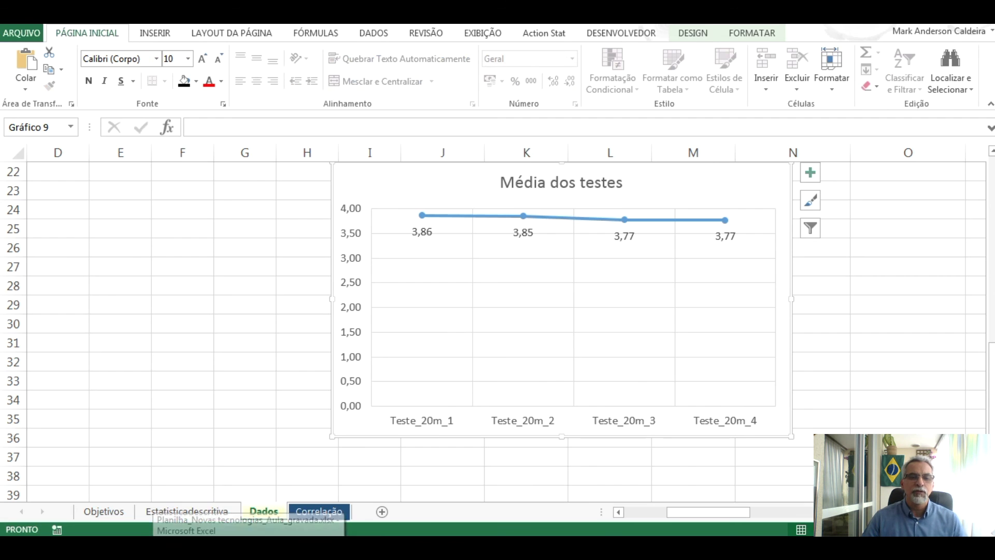
pyautogui.scroll(7, 253, 471)
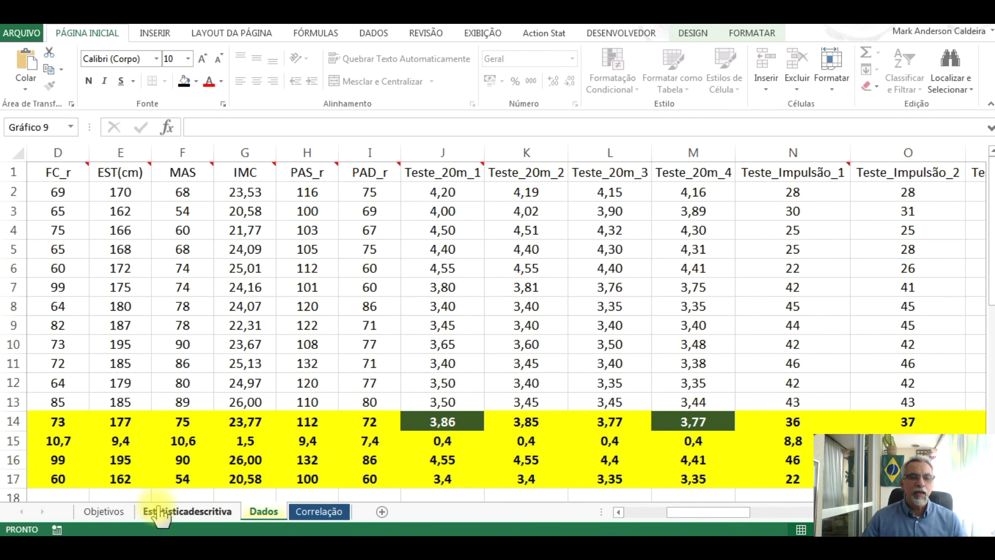
pyautogui.click(99, 512)
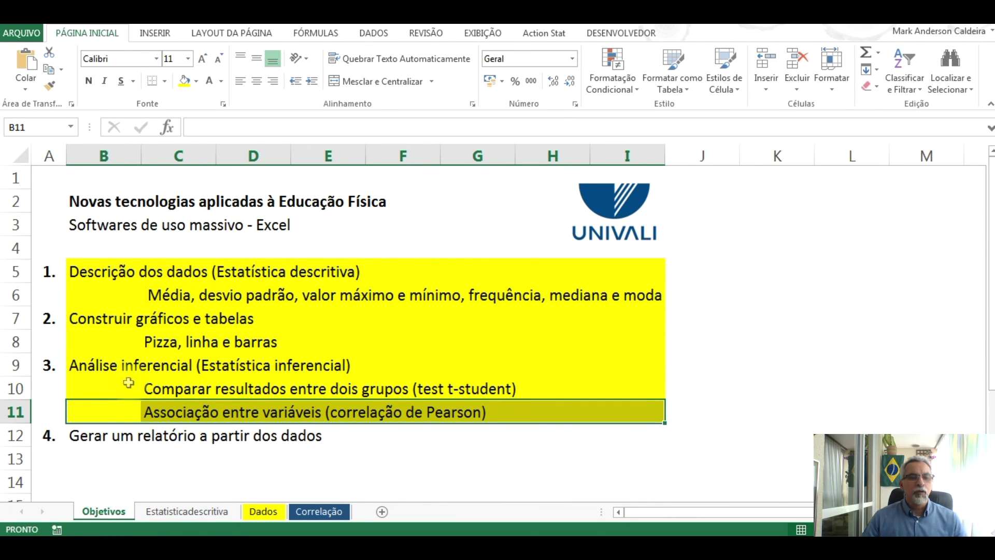
pyautogui.moveTo(78, 435); pyautogui.dragTo(613, 437)
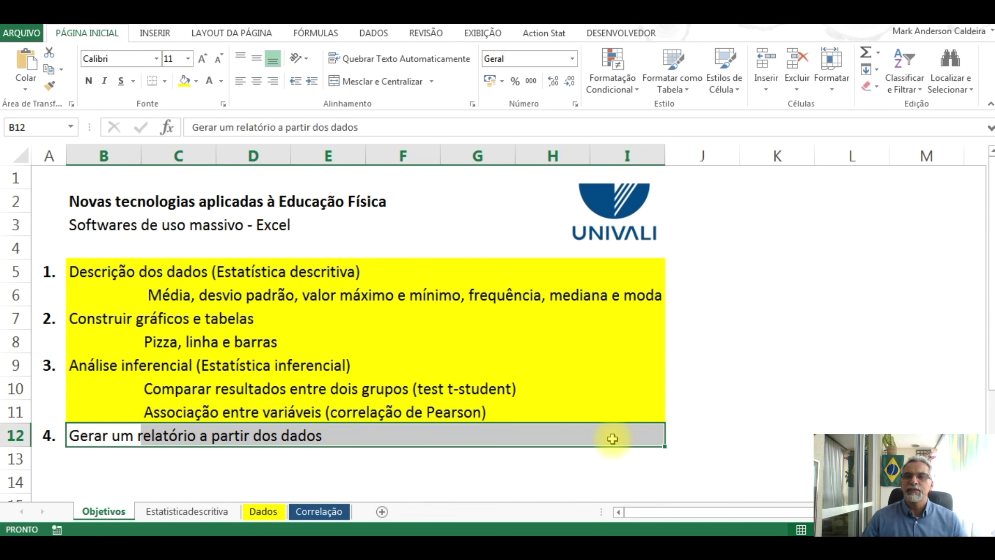
pyautogui.click(182, 81)
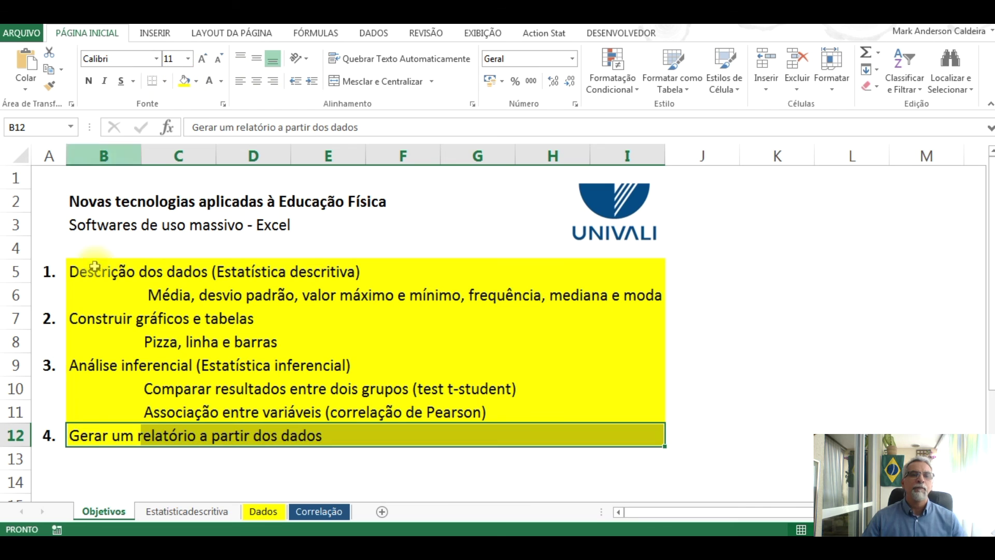
pyautogui.click(717, 363)
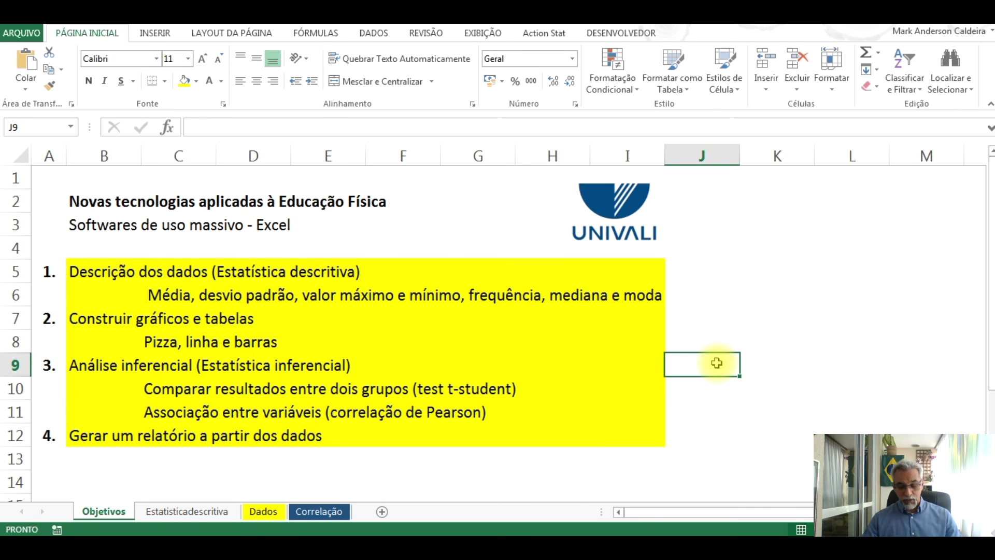